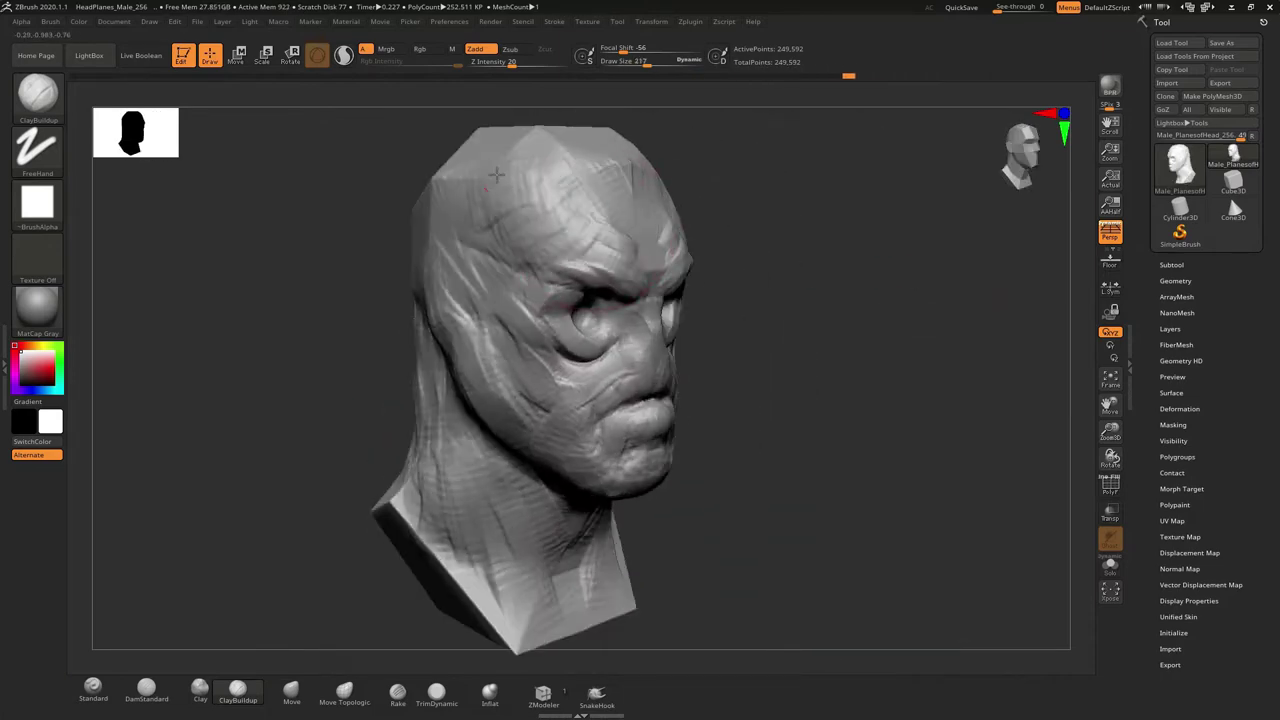
# - Orbit the bust to check the inserted Male Torso from the front three-quarter view and the side
pyautogui.moveTo(783, 234); pyautogui.dragTo(695, 552)
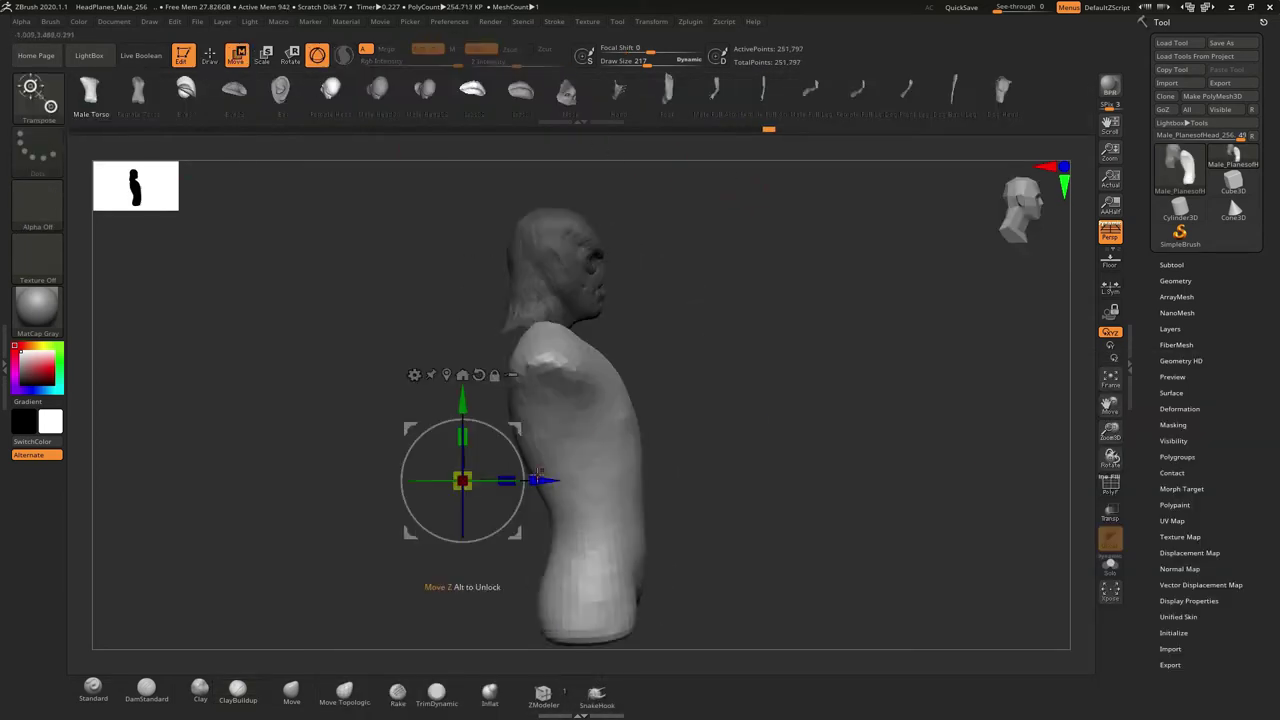
pyautogui.moveTo(640, 415); pyautogui.dragTo(922, 440)
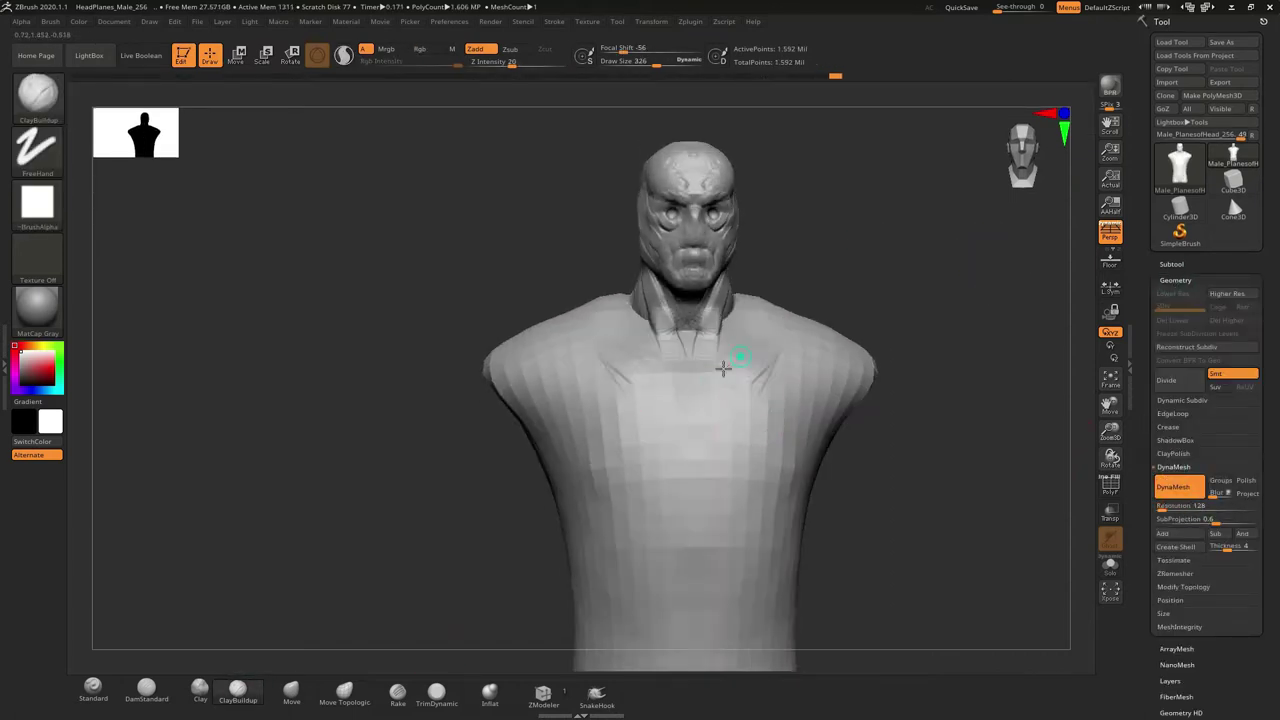
# - Build up chest and shoulder mass, rotating to check the back and silhouette
pyautogui.moveTo(778, 468)
pyautogui.mouseDown()
pyautogui.moveTo(700, 511)
pyautogui.moveTo(971, 243)
pyautogui.moveTo(871, 300)
pyautogui.moveTo(884, 341)
pyautogui.moveTo(823, 345)
pyautogui.mouseUp()
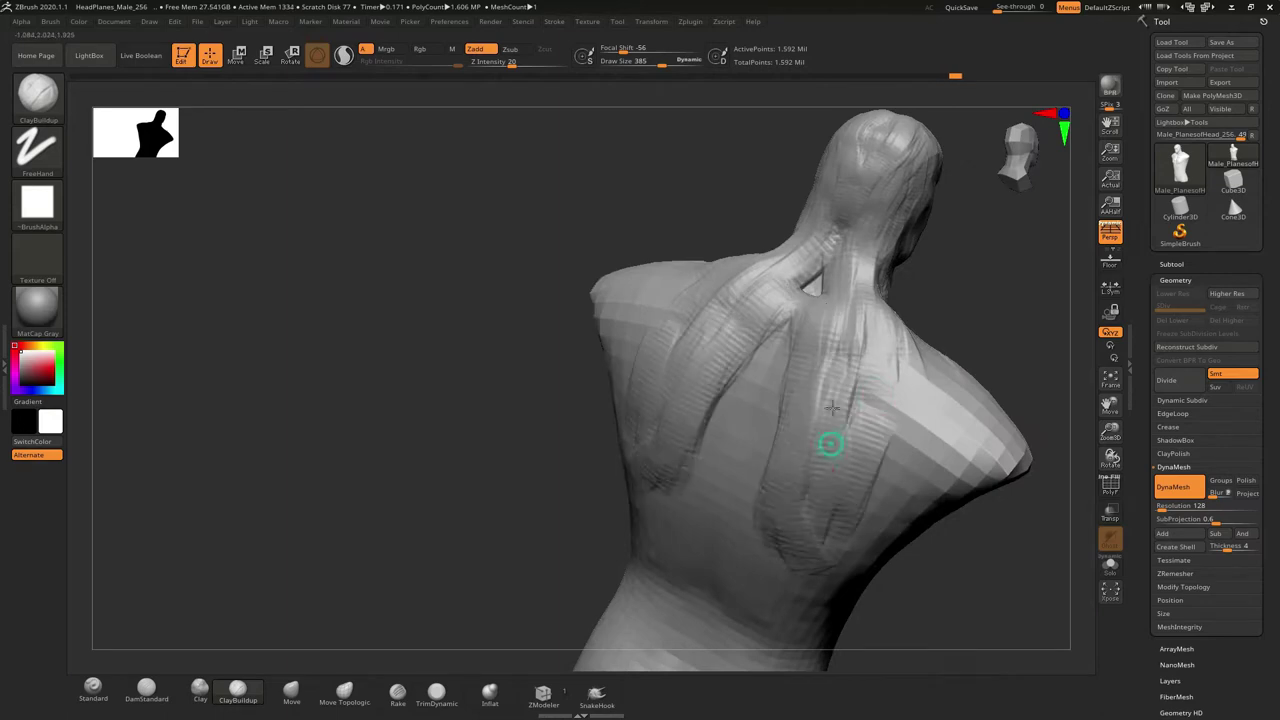
pyautogui.moveTo(831, 406)
pyautogui.mouseDown()
pyautogui.moveTo(1003, 380)
pyautogui.moveTo(719, 392)
pyautogui.moveTo(640, 225)
pyautogui.moveTo(749, 320)
pyautogui.moveTo(949, 200)
pyautogui.moveTo(758, 405)
pyautogui.mouseUp()
pyautogui.moveTo(758, 405)
pyautogui.mouseDown(button='right')
pyautogui.moveTo(837, 400)
pyautogui.moveTo(757, 357)
pyautogui.moveTo(823, 450)
pyautogui.mouseUp(button='right')
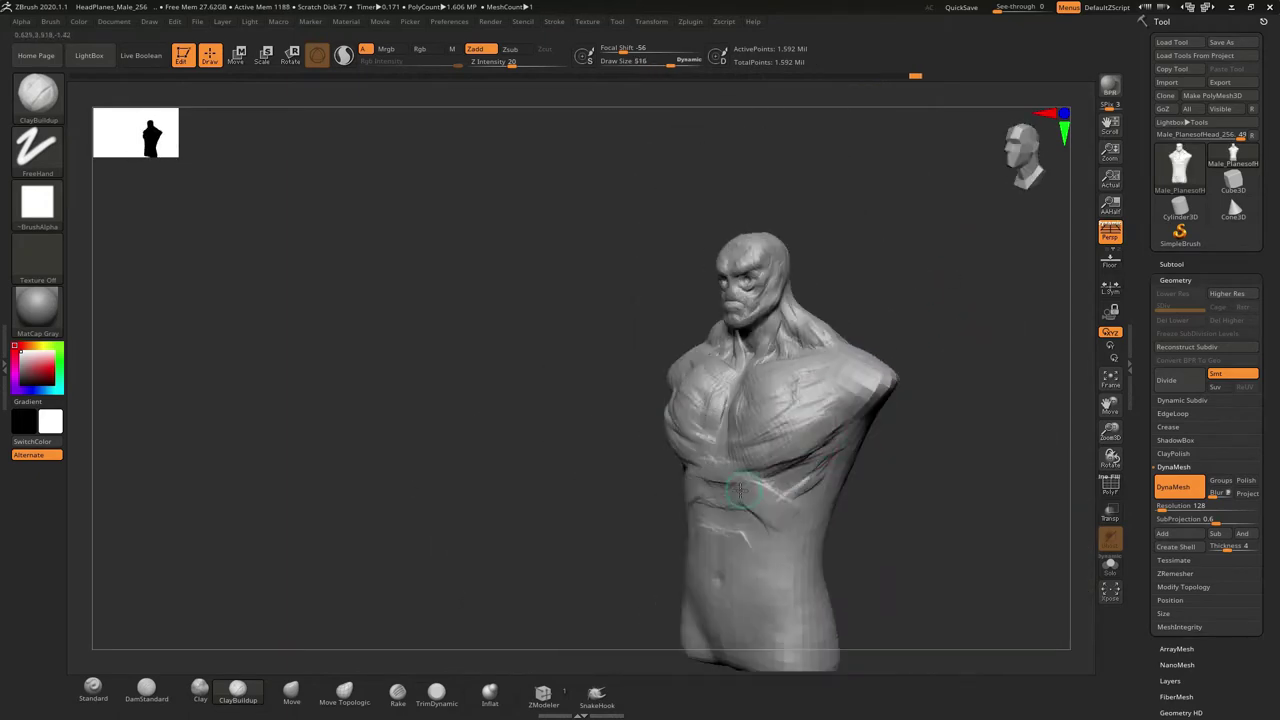
pyautogui.moveTo(740, 490)
pyautogui.mouseDown(button='right')
pyautogui.moveTo(860, 470)
pyautogui.moveTo(806, 443)
pyautogui.mouseUp(button='right')
# - Switch to DamStandard and carve band-like folds across the chest from front and side
pyautogui.press('b')
pyautogui.press('d')
pyautogui.press('s')
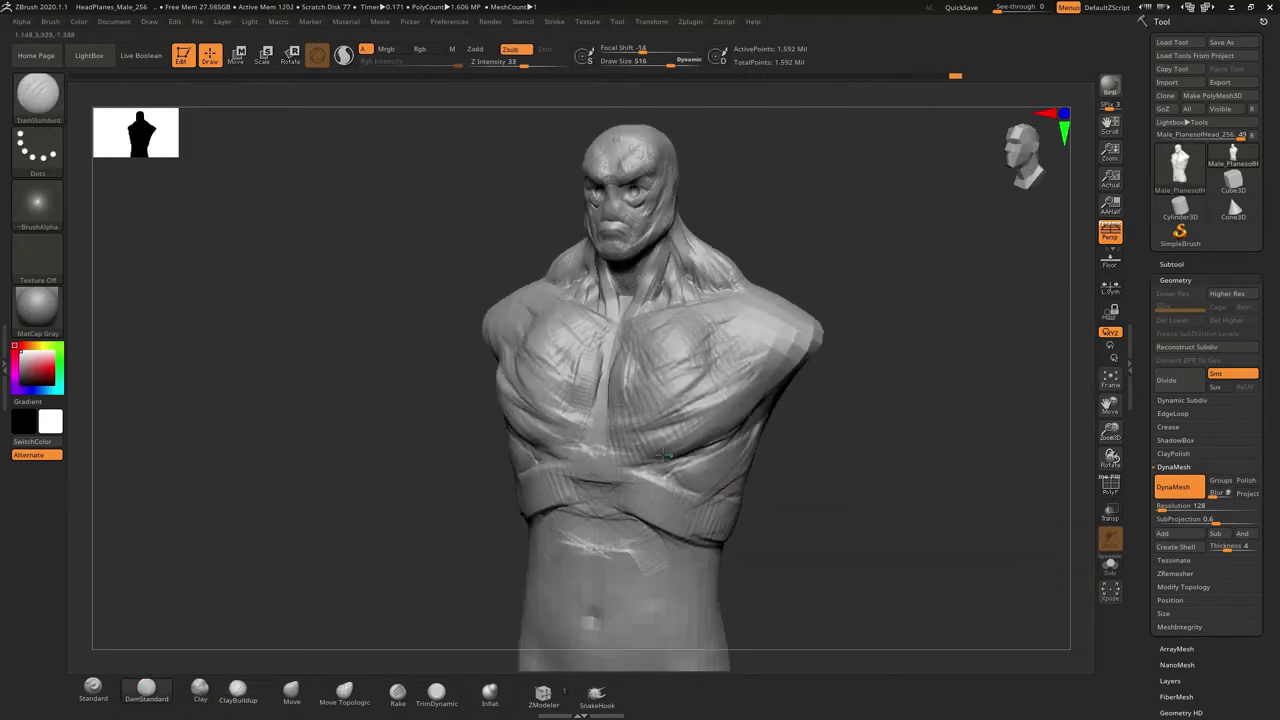
pyautogui.moveTo(663, 455)
pyautogui.mouseDown(button='right')
pyautogui.moveTo(500, 560)
pyautogui.moveTo(218, 695)
pyautogui.mouseUp(button='right')
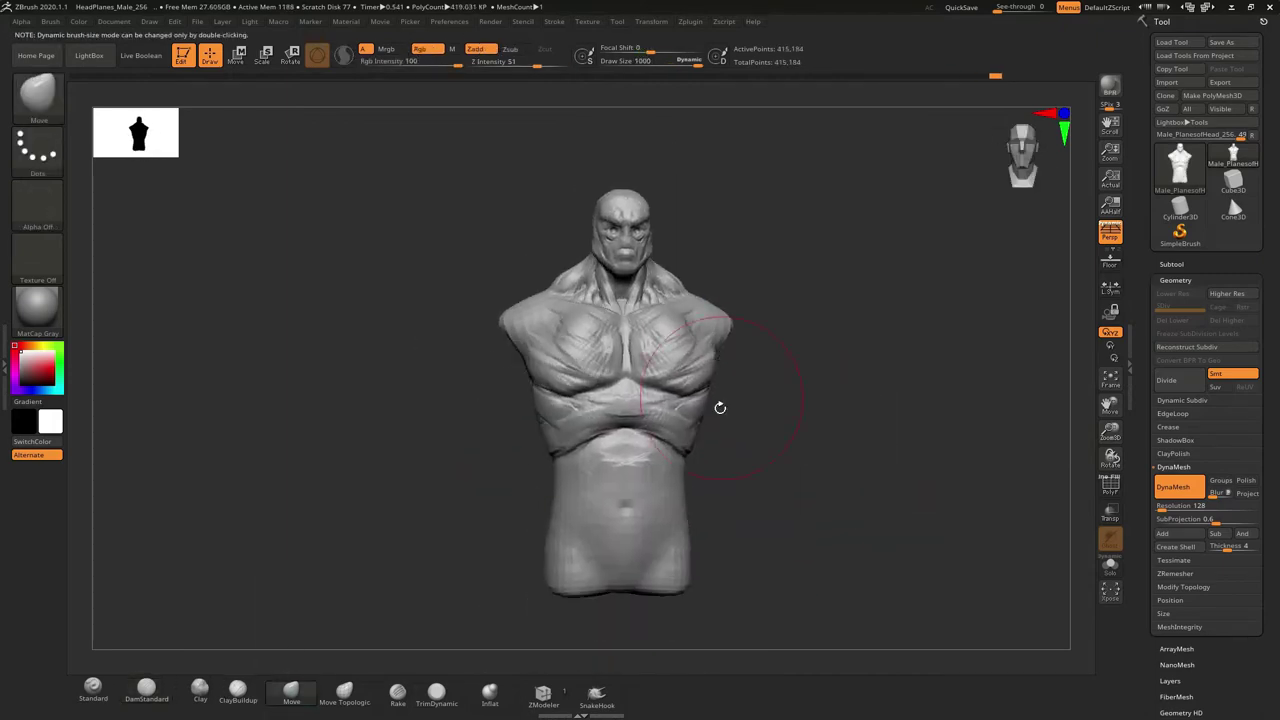
pyautogui.moveTo(720, 407); pyautogui.dragTo(783, 373, button='right')
pyautogui.moveTo(879, 266)
pyautogui.mouseDown(button='right')
pyautogui.moveTo(971, 280)
pyautogui.moveTo(728, 300)
pyautogui.mouseUp(button='right')
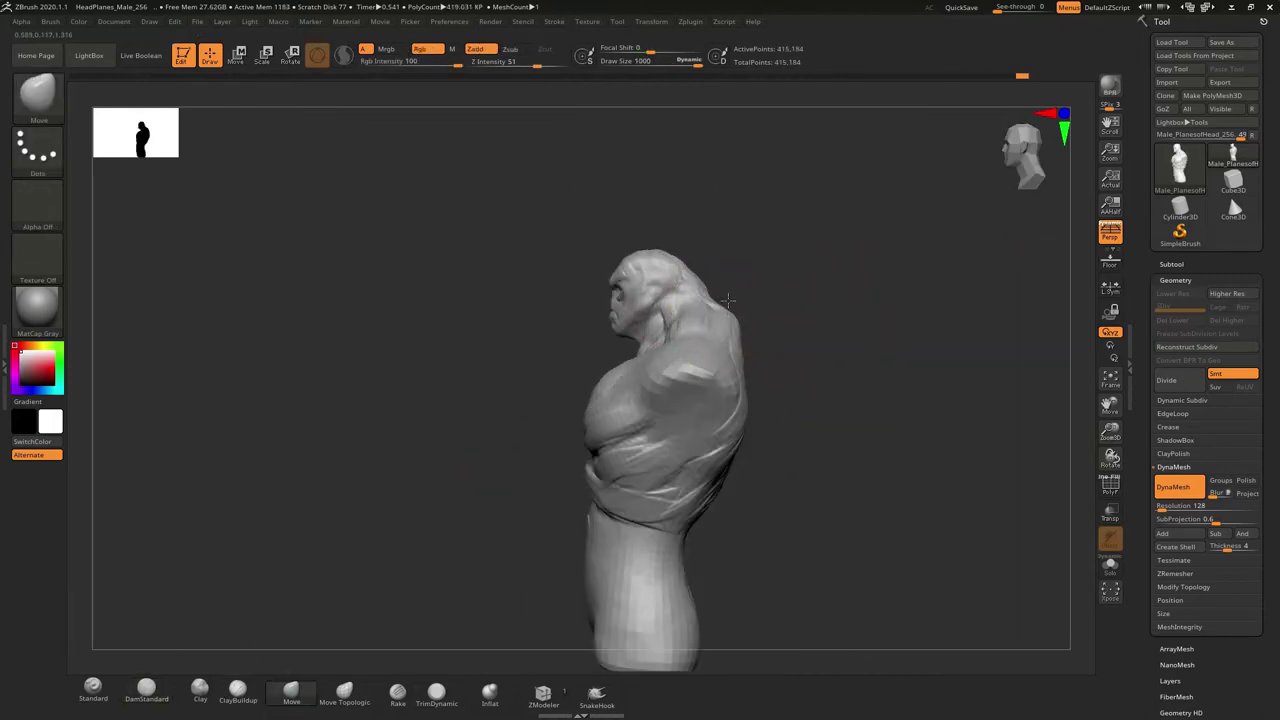
# - Build up the abdominal muscles with ClayBuildup from three-quarter views
pyautogui.click(237, 689)
pyautogui.moveTo(700, 443)
pyautogui.mouseDown(button='right')
pyautogui.moveTo(743, 491)
pyautogui.moveTo(914, 357)
pyautogui.mouseUp(button='right')
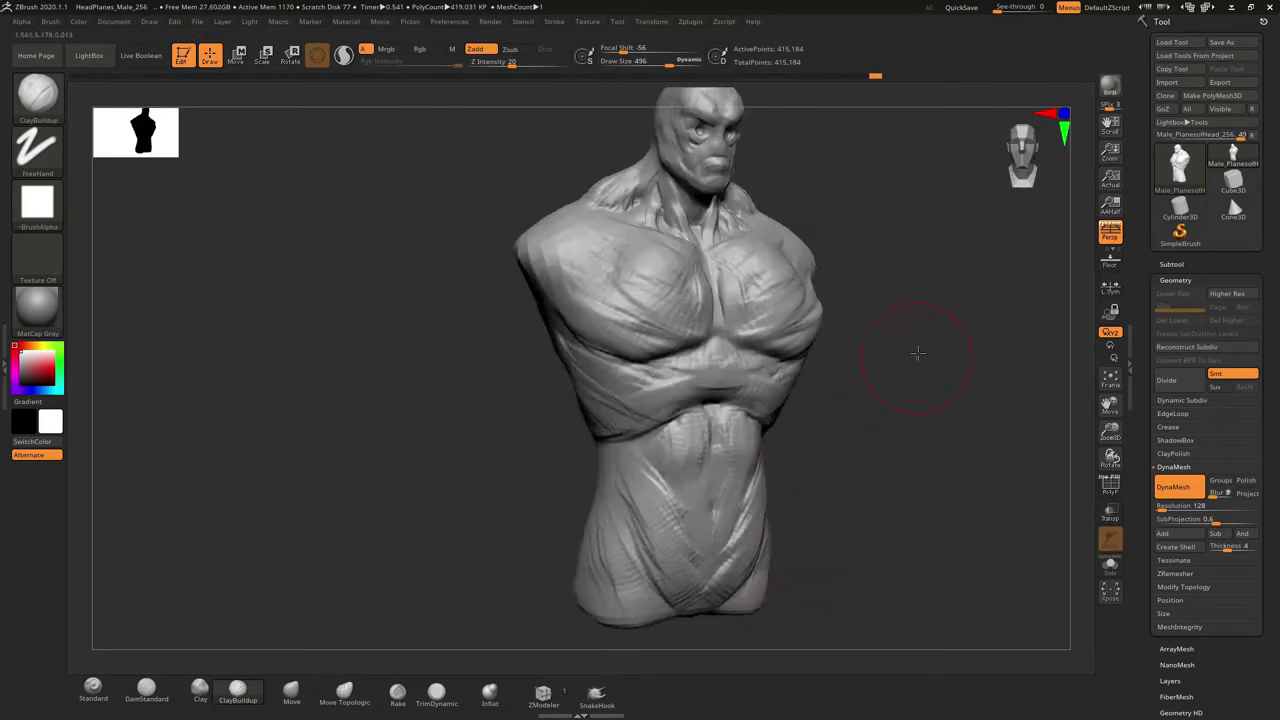
pyautogui.moveTo(749, 362)
pyautogui.mouseDown(button='right')
pyautogui.moveTo(697, 373)
pyautogui.moveTo(897, 254)
pyautogui.moveTo(760, 330)
pyautogui.mouseUp(button='right')
# - Switch to a crease brush and mask the side of the head
pyautogui.click(146, 689)
pyautogui.moveTo(851, 349)
pyautogui.mouseDown(button='right')
pyautogui.moveTo(693, 325)
pyautogui.moveTo(886, 306)
pyautogui.moveTo(695, 400)
pyautogui.moveTo(609, 345)
pyautogui.mouseUp(button='right')
pyautogui.press('ctrl')
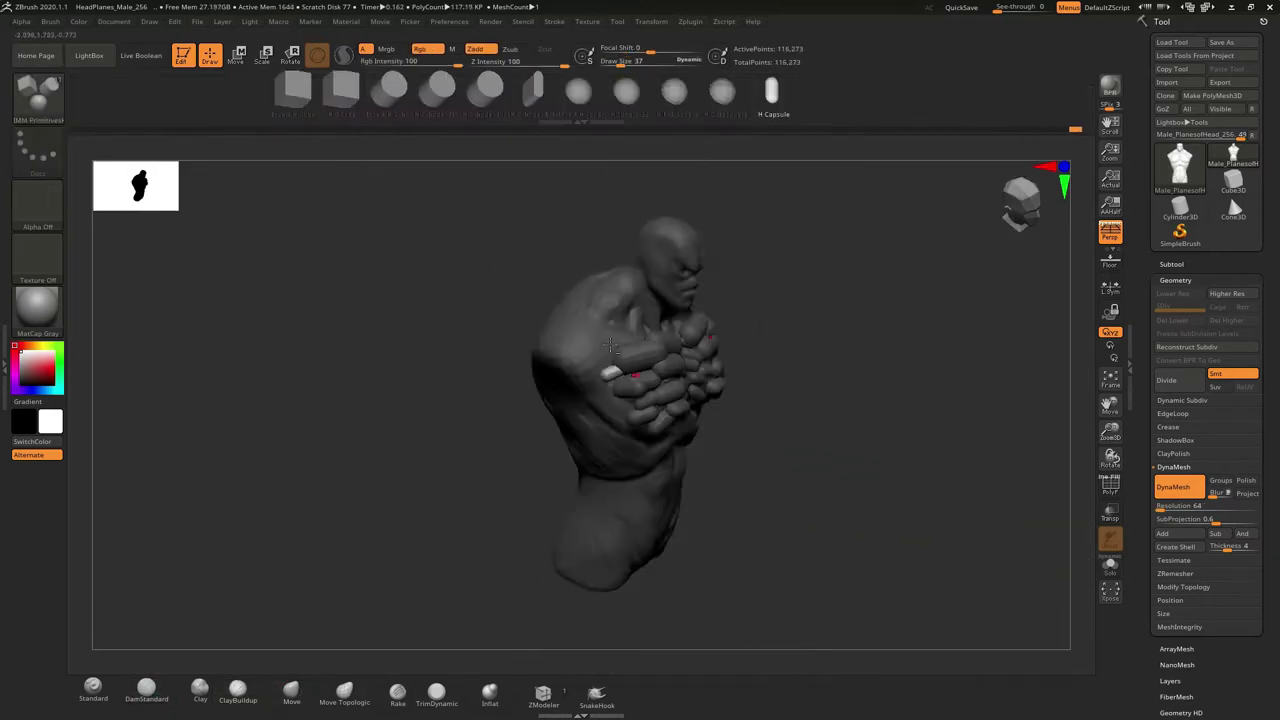
# - Insert capsule lumps over chest, face, brow, head and shoulders, then load Skin_Hell Knight
pyautogui.moveTo(668, 428)
pyautogui.mouseDown(button='right')
pyautogui.moveTo(483, 517)
pyautogui.moveTo(608, 486)
pyautogui.mouseUp(button='right')
pyautogui.moveTo(608, 486); pyautogui.dragTo(643, 457)
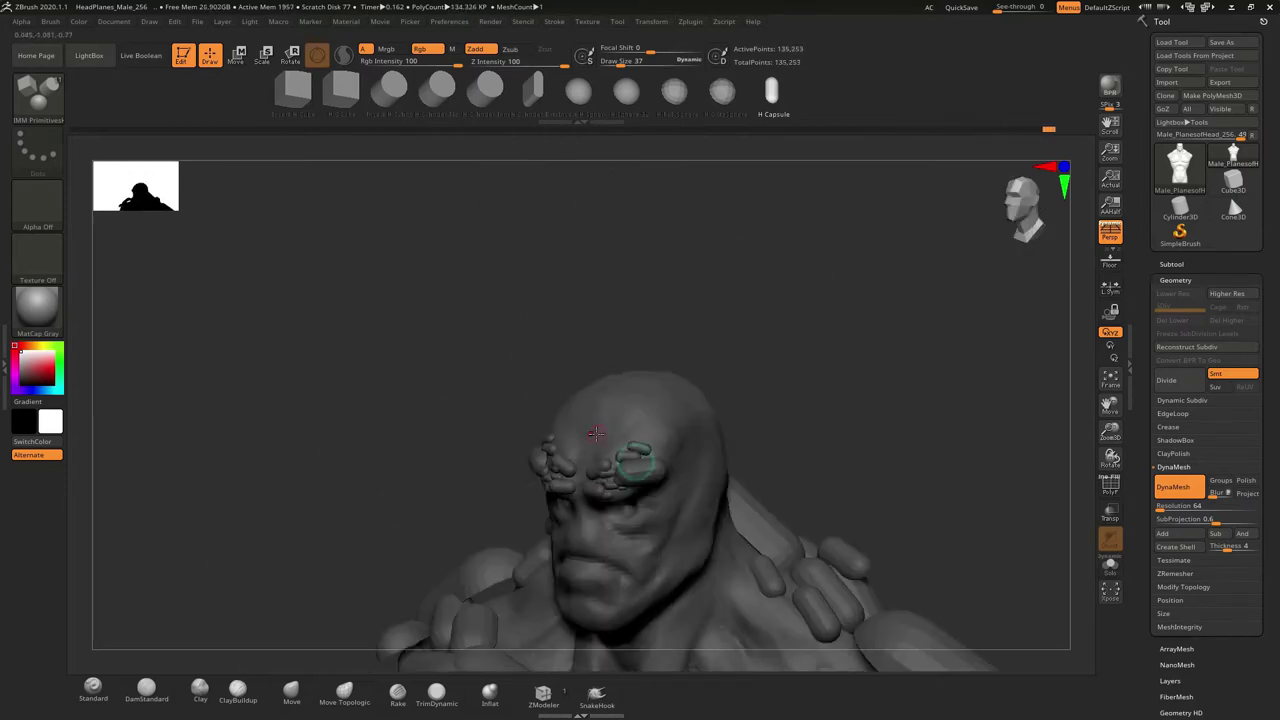
pyautogui.moveTo(643, 457)
pyautogui.mouseDown(button='right')
pyautogui.moveTo(697, 416)
pyautogui.moveTo(514, 349)
pyautogui.mouseUp(button='right')
pyautogui.moveTo(514, 349); pyautogui.dragTo(749, 423)
pyautogui.moveTo(749, 423)
pyautogui.mouseDown(button='right')
pyautogui.moveTo(836, 486)
pyautogui.moveTo(726, 371)
pyautogui.moveTo(720, 480)
pyautogui.moveTo(707, 389)
pyautogui.mouseUp(button='right')
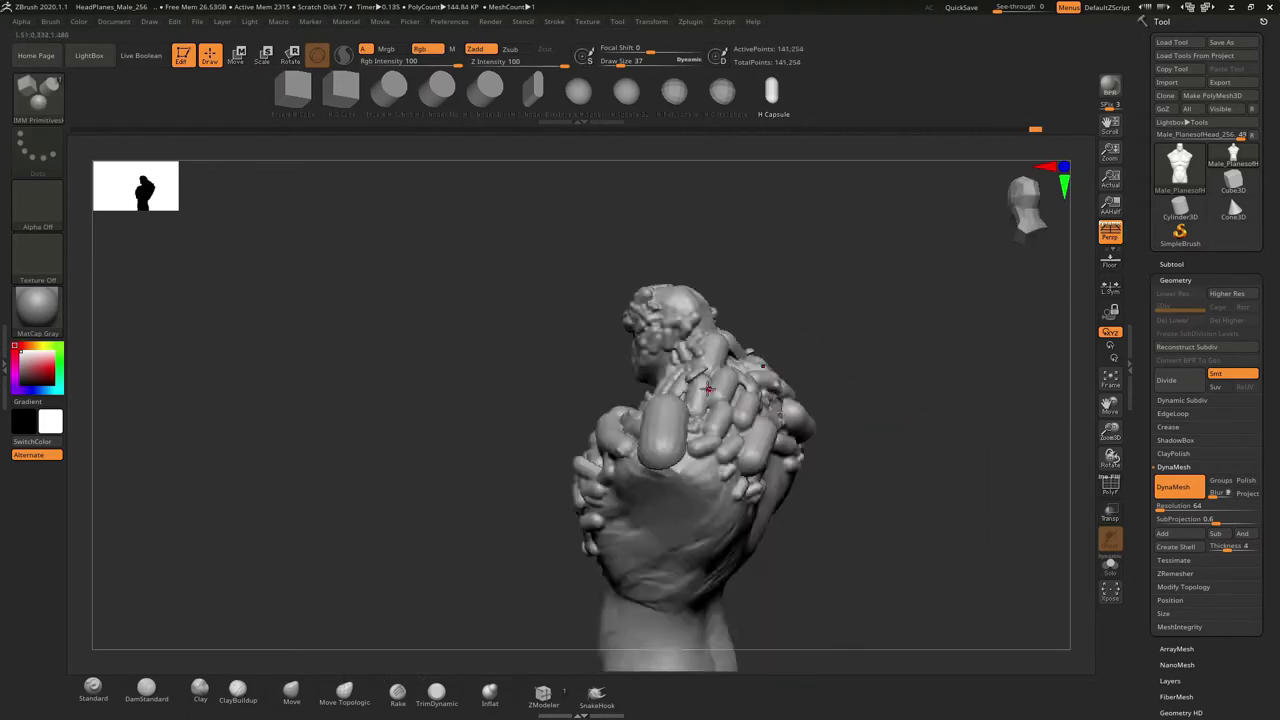
pyautogui.moveTo(645, 333); pyautogui.dragTo(730, 340, button='right')
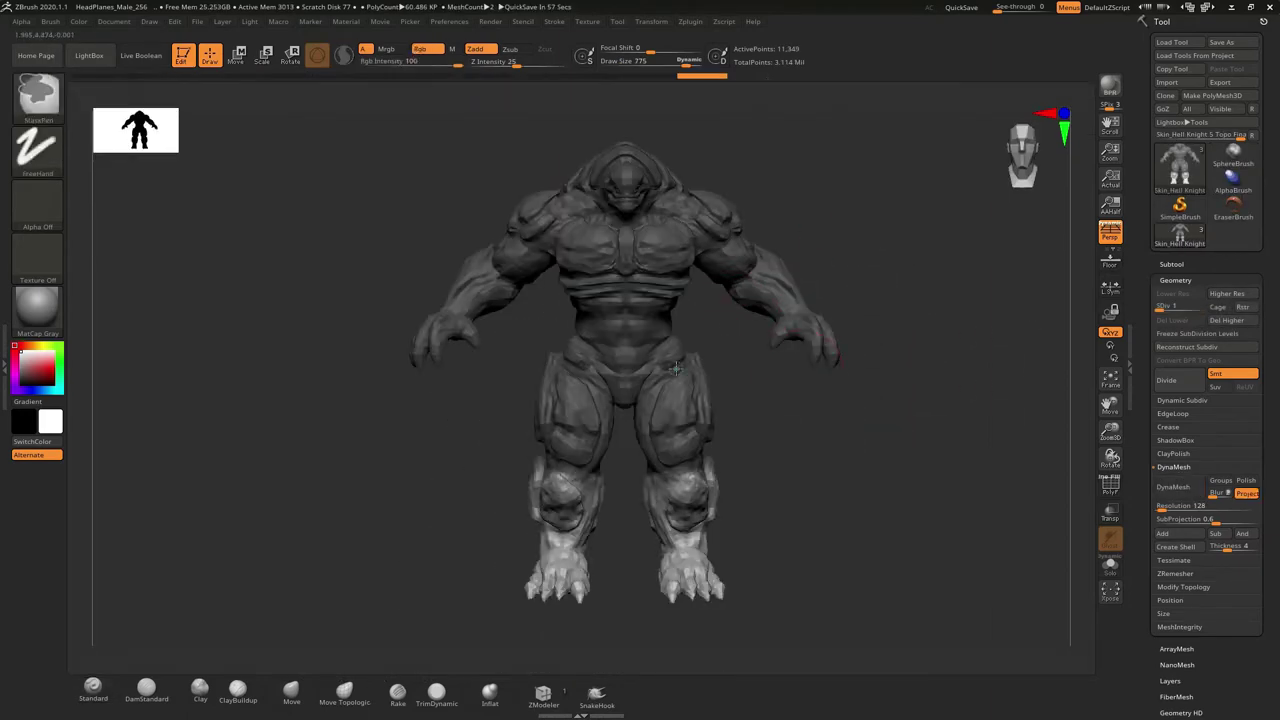
# - Move and scale the Hell Knight's limbs with the gizmo and Move brush for bulkier forearms
pyautogui.moveTo(809, 214); pyautogui.dragTo(823, 500, button='right')
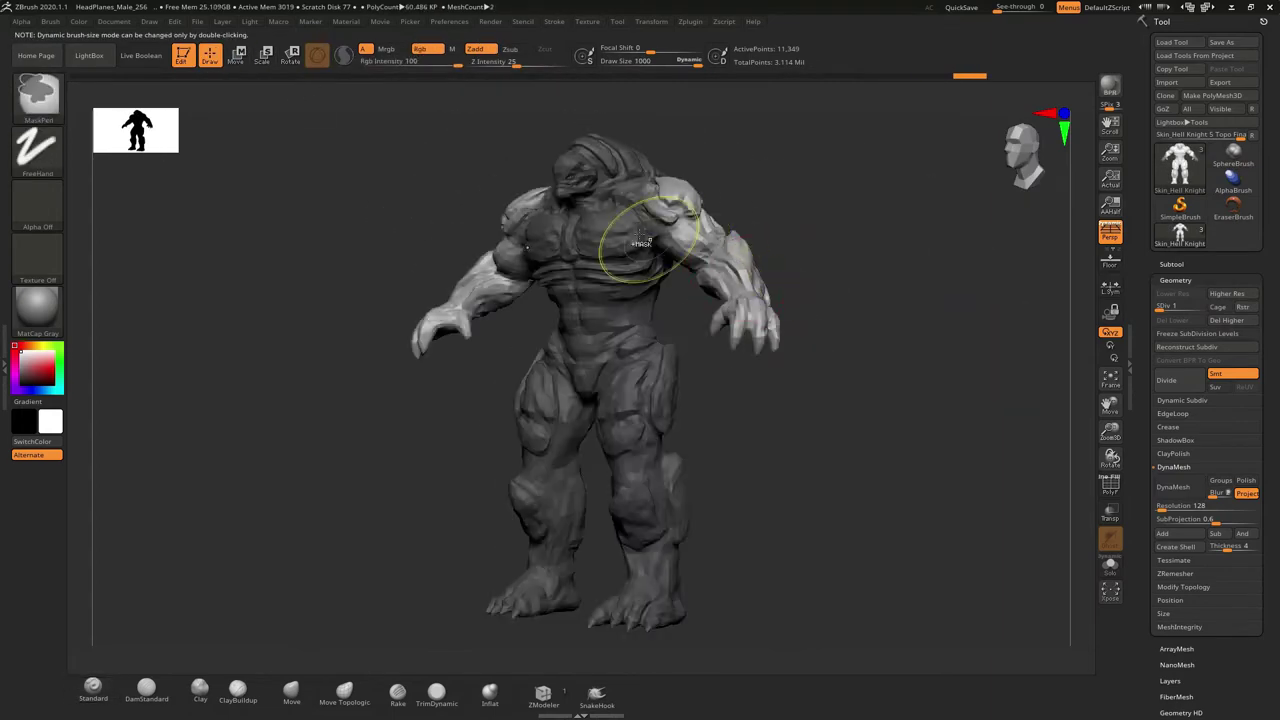
pyautogui.press('w')
pyautogui.moveTo(641, 241); pyautogui.dragTo(660, 175, button='right')
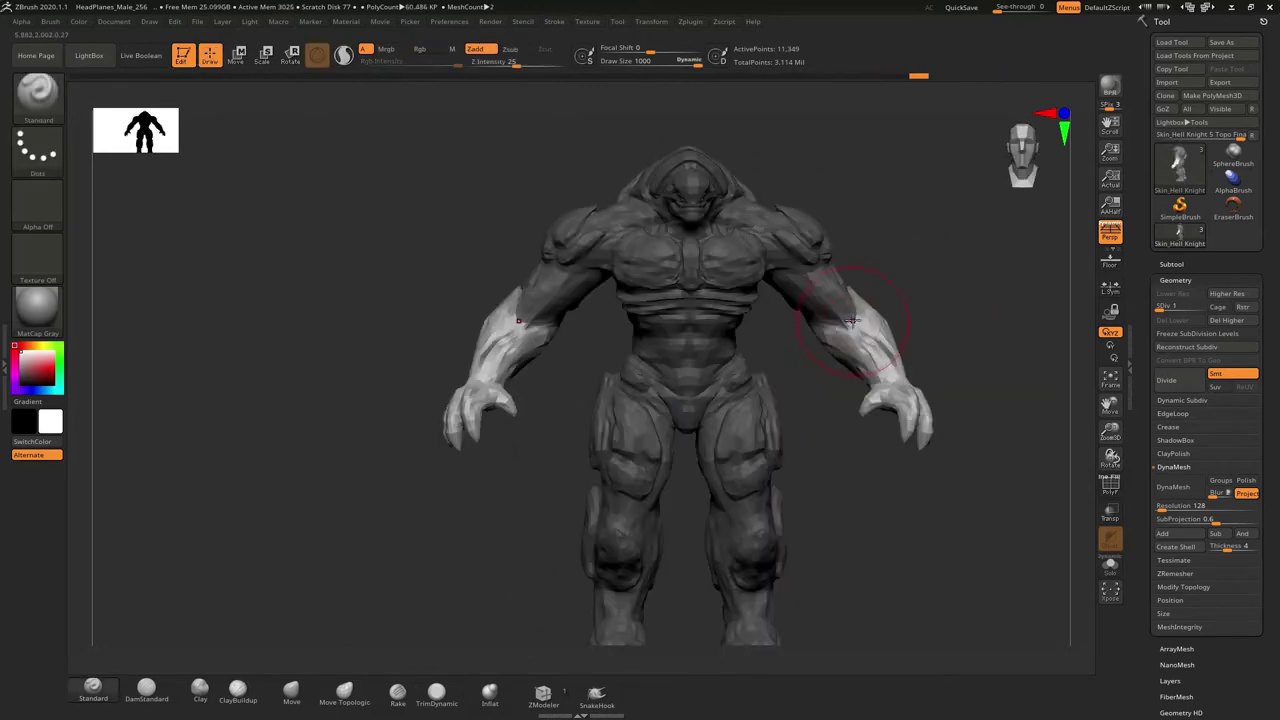
pyautogui.click(208, 54)
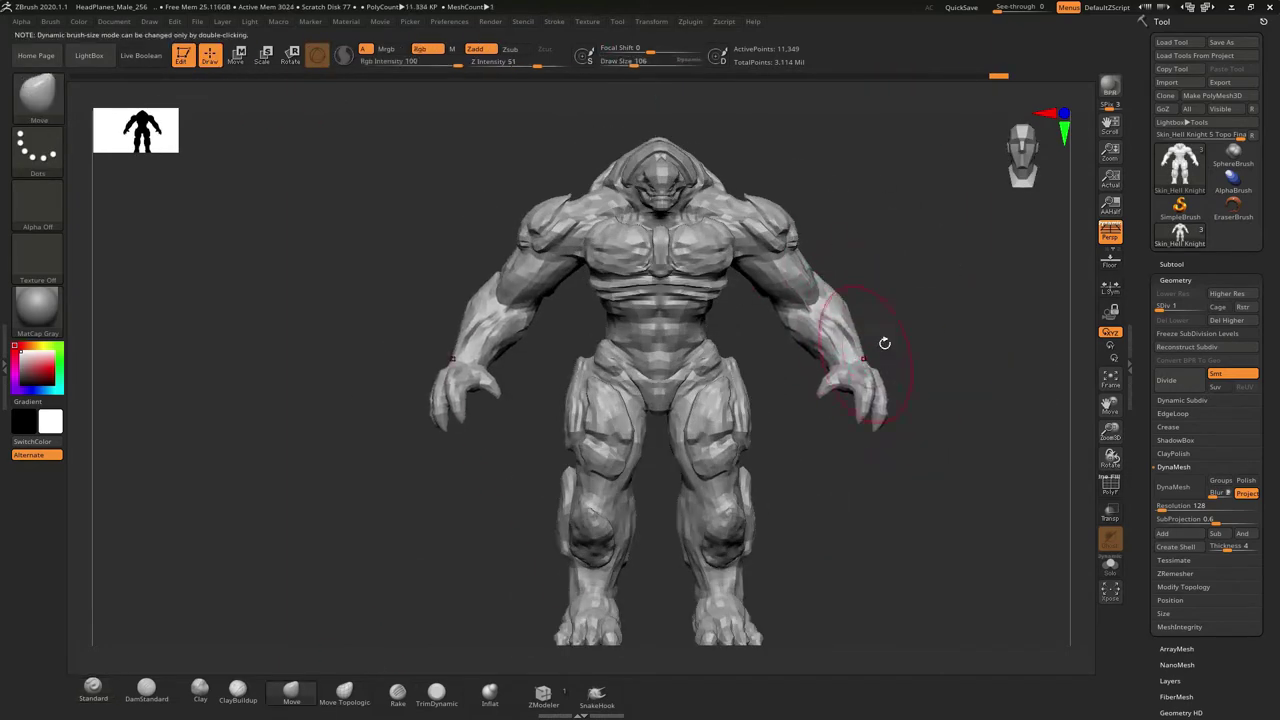
pyautogui.moveTo(884, 343)
pyautogui.mouseDown()
pyautogui.moveTo(887, 285)
pyautogui.moveTo(846, 320)
pyautogui.mouseUp()
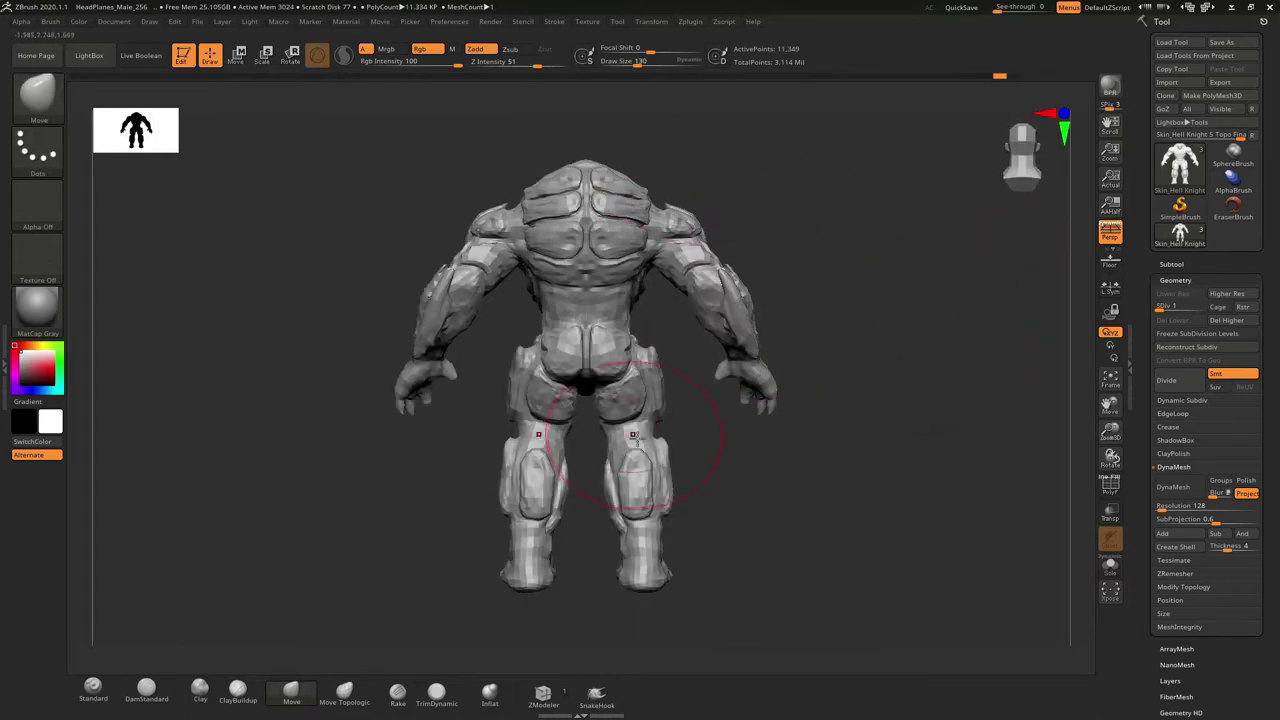
pyautogui.moveTo(633, 435); pyautogui.dragTo(762, 398)
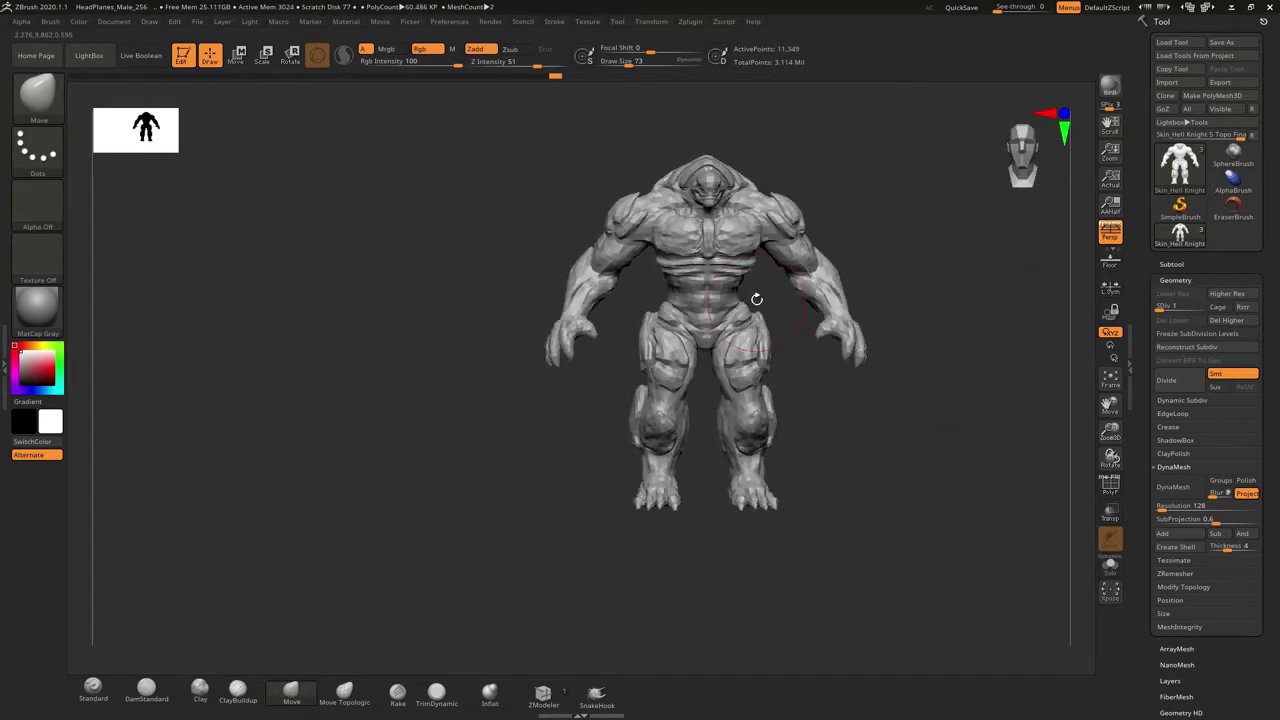
pyautogui.moveTo(757, 299)
pyautogui.keyDown('alt'); pyautogui.mouseDown()
pyautogui.moveTo(700, 250)
pyautogui.moveTo(640, 300)
pyautogui.moveTo(700, 300)
pyautogui.mouseUp(); pyautogui.keyUp('alt')
# - Transfer the adjusted pose to the detailed subtools with Transpose Master's TPose>SubT
pyautogui.press('e')
pyautogui.press('q')
pyautogui.click(690, 21)
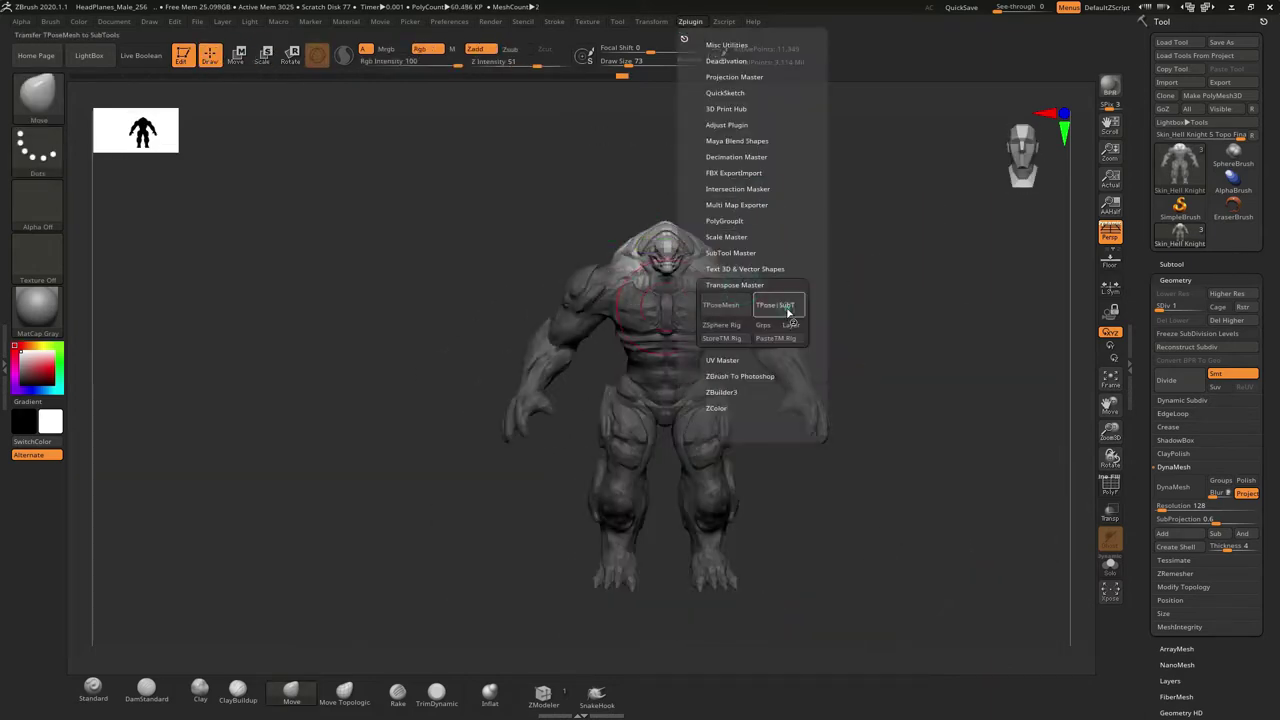
pyautogui.click(787, 310)
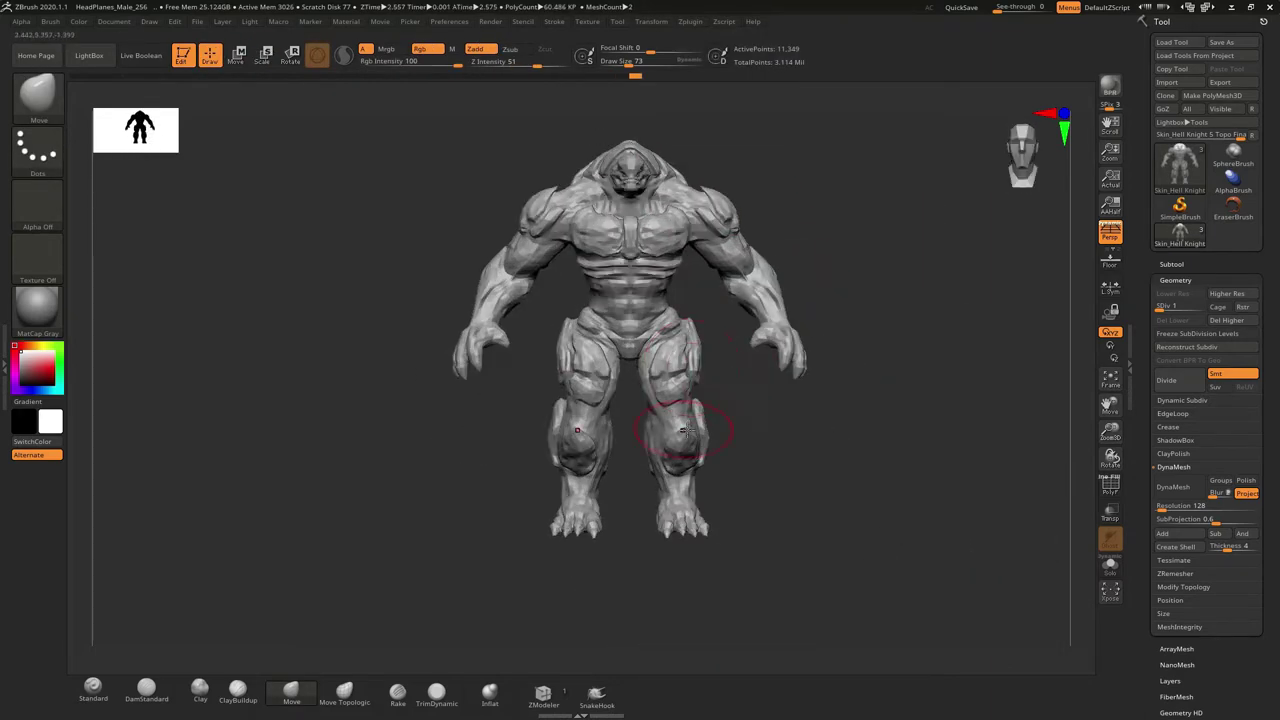
# - Frame the creature and ZRemesh the shoulder-spike subtool from the geometry settings
pyautogui.moveTo(630, 383); pyautogui.dragTo(610, 291)
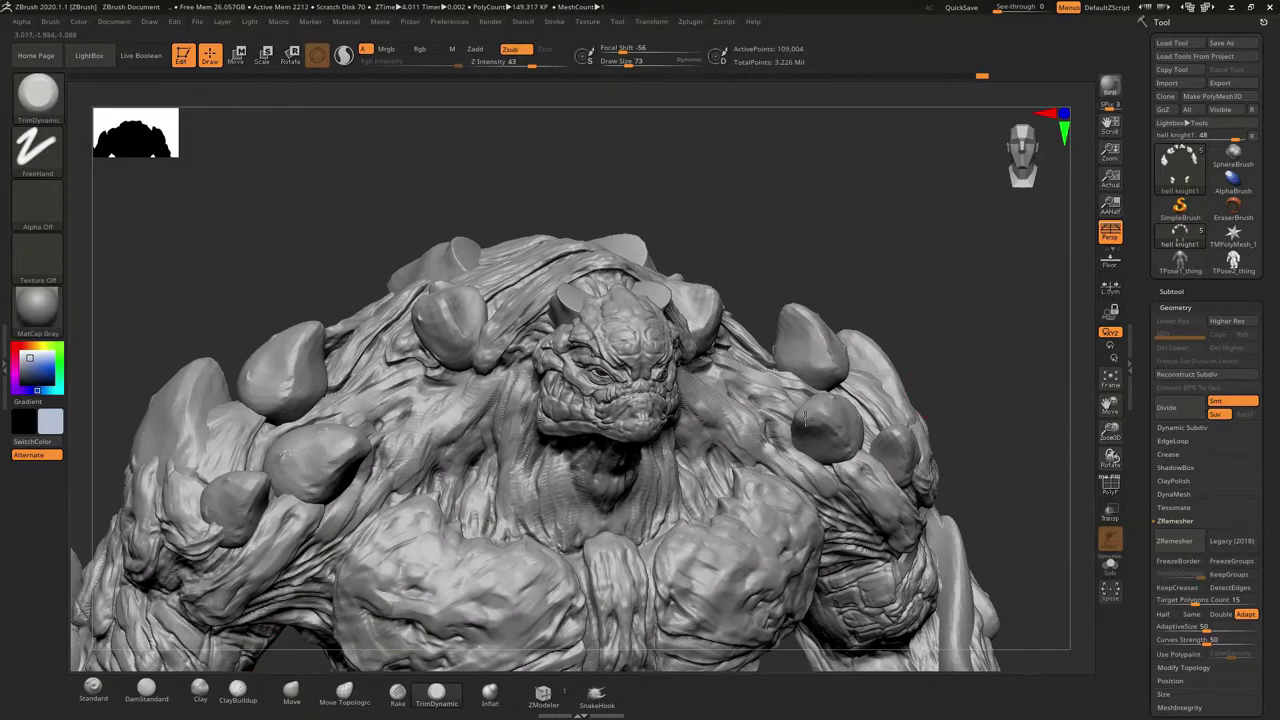
pyautogui.moveTo(803, 419); pyautogui.dragTo(637, 310, button='right')
pyautogui.press('f')
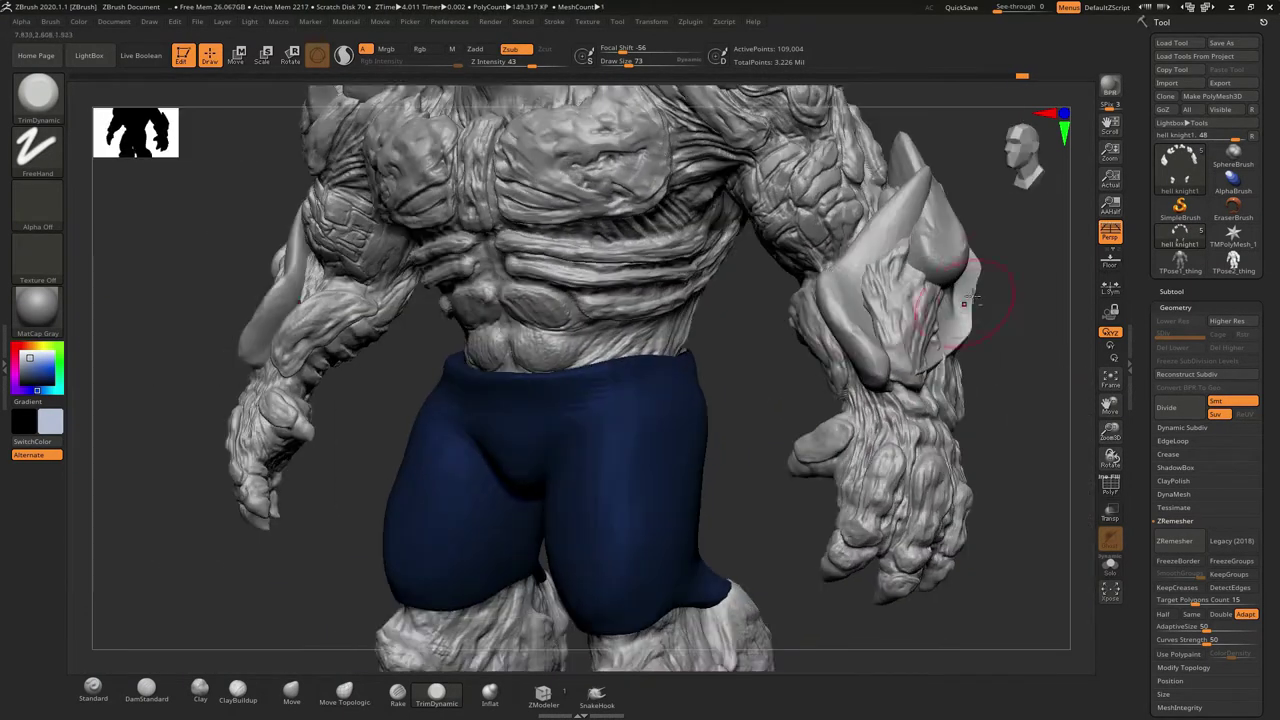
pyautogui.moveTo(900, 380)
pyautogui.mouseDown(button='right')
pyautogui.moveTo(1010, 430)
pyautogui.moveTo(903, 443)
pyautogui.moveTo(891, 363)
pyautogui.moveTo(771, 491)
pyautogui.moveTo(917, 305)
pyautogui.moveTo(903, 280)
pyautogui.moveTo(903, 330)
pyautogui.moveTo(842, 407)
pyautogui.moveTo(900, 380)
pyautogui.mouseUp(button='right')
pyautogui.press('f')
pyautogui.press('f')
pyautogui.click(1174, 494)
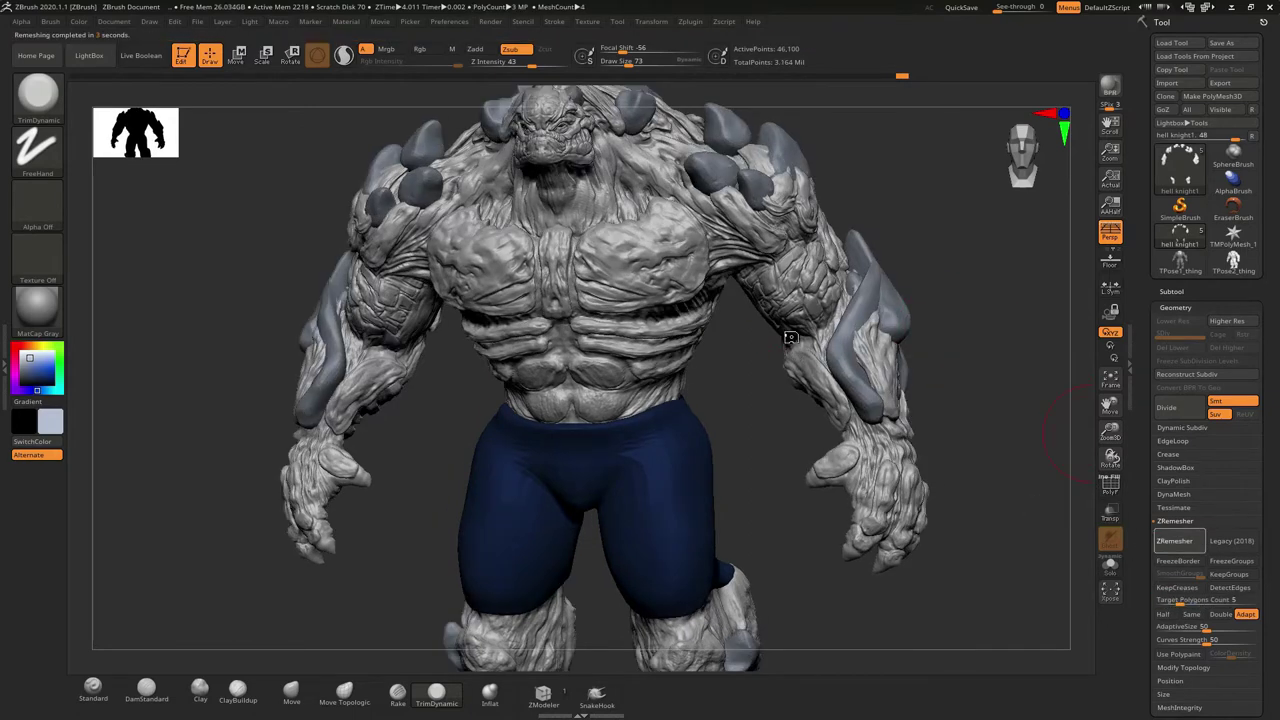
# - Toggle the polygon wireframe and apply a tan BasicMaterial2 to the creature
pyautogui.press('f')
pyautogui.click(1112, 485)
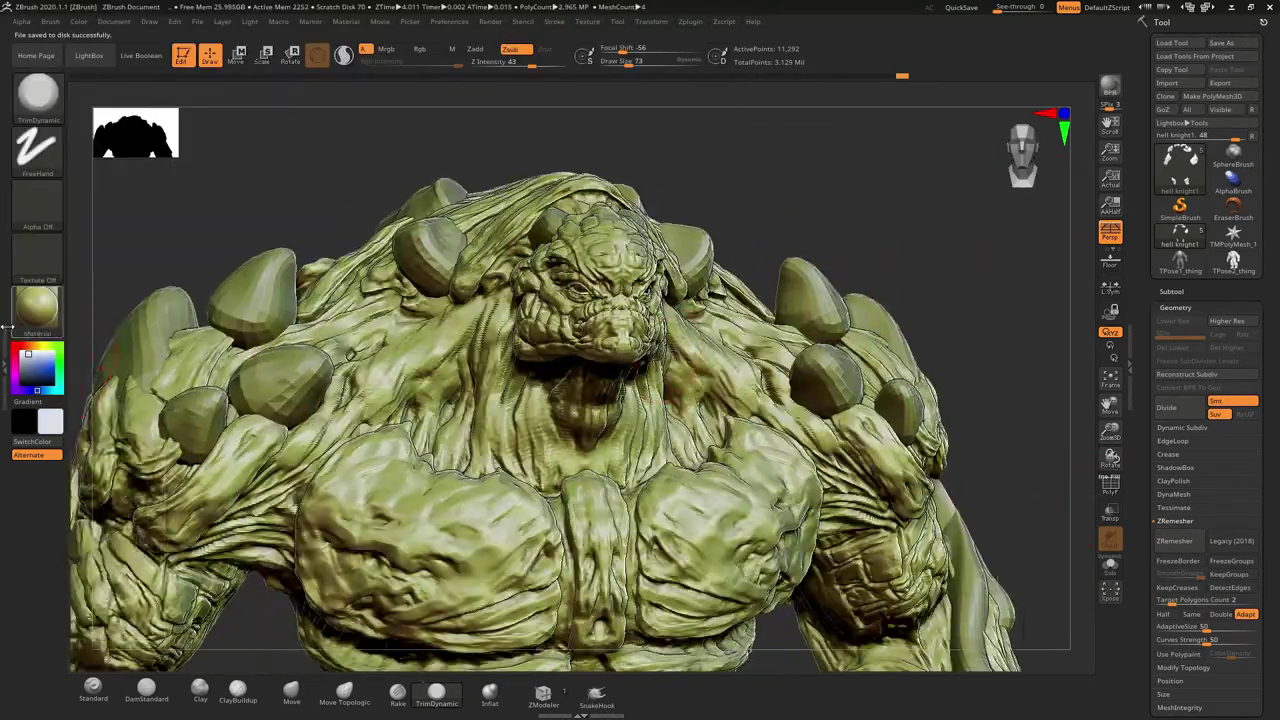
pyautogui.click(7, 328)
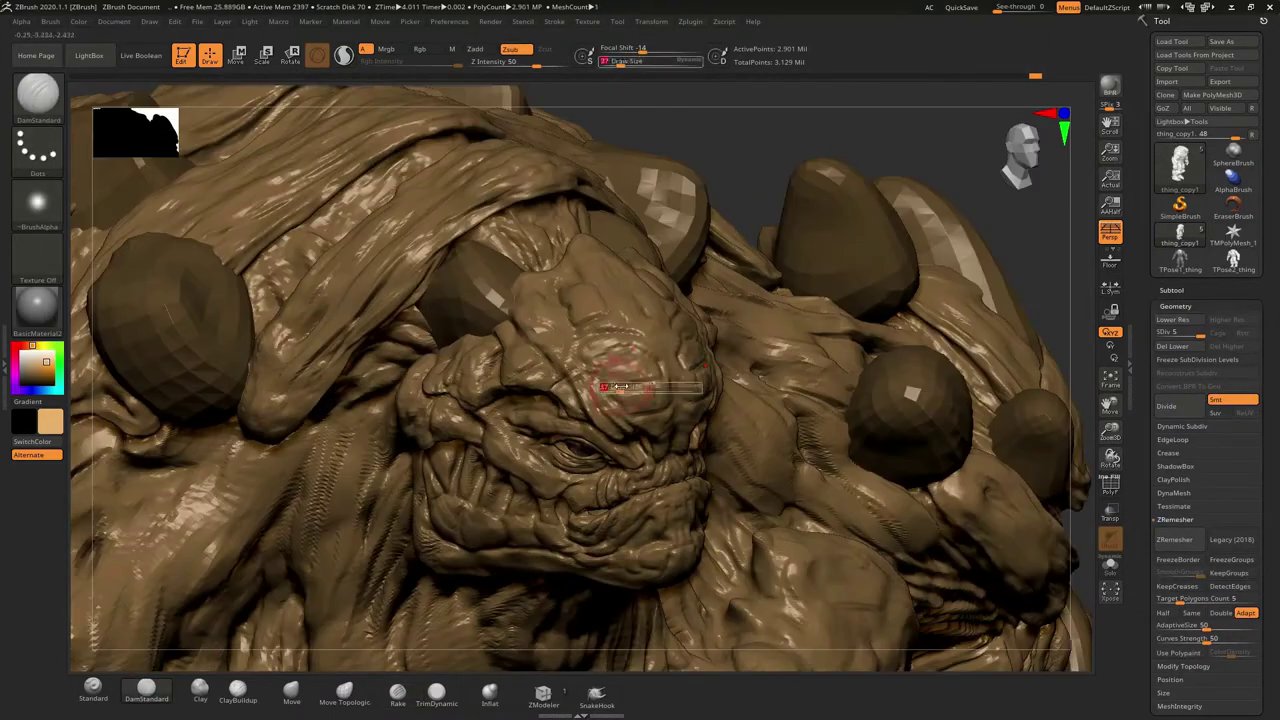
# - Carve deep creases and wrinkles into the head, torso and shoulders with DamStandard in Zsub
pyautogui.moveTo(617, 388)
pyautogui.mouseDown()
pyautogui.moveTo(906, 166)
pyautogui.moveTo(743, 328)
pyautogui.moveTo(720, 332)
pyautogui.mouseUp()
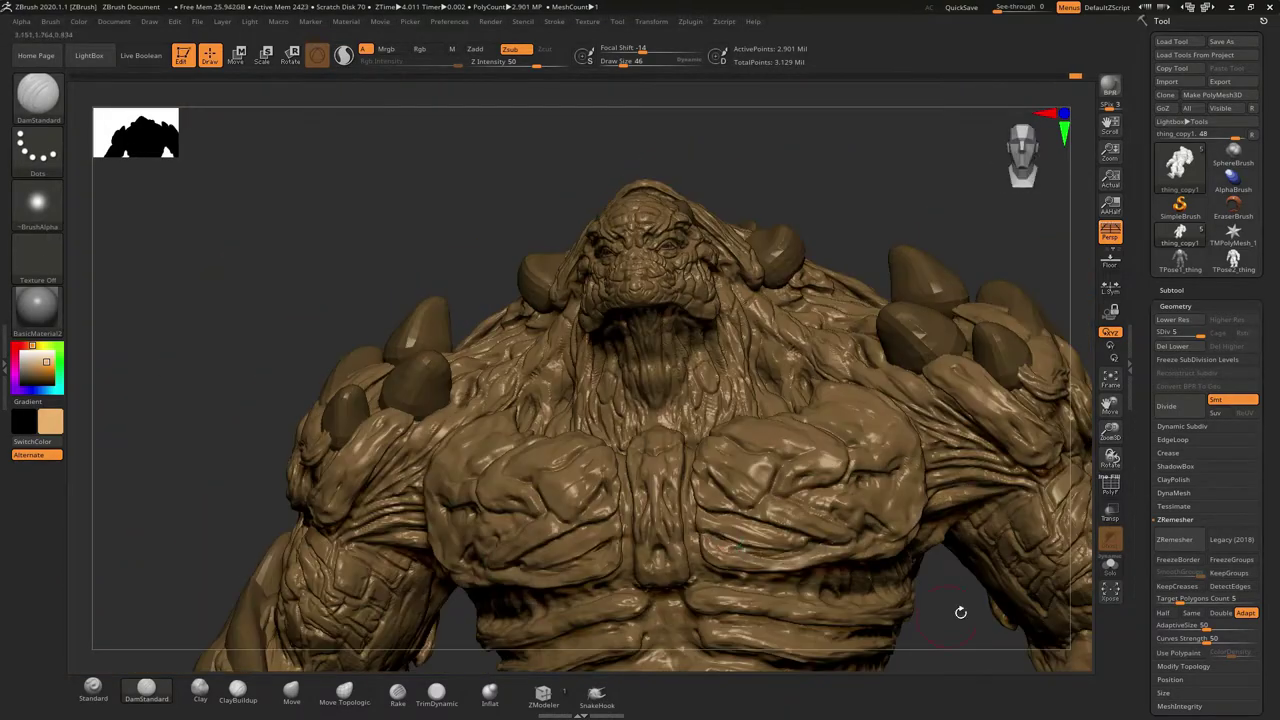
pyautogui.moveTo(960, 612); pyautogui.dragTo(942, 251)
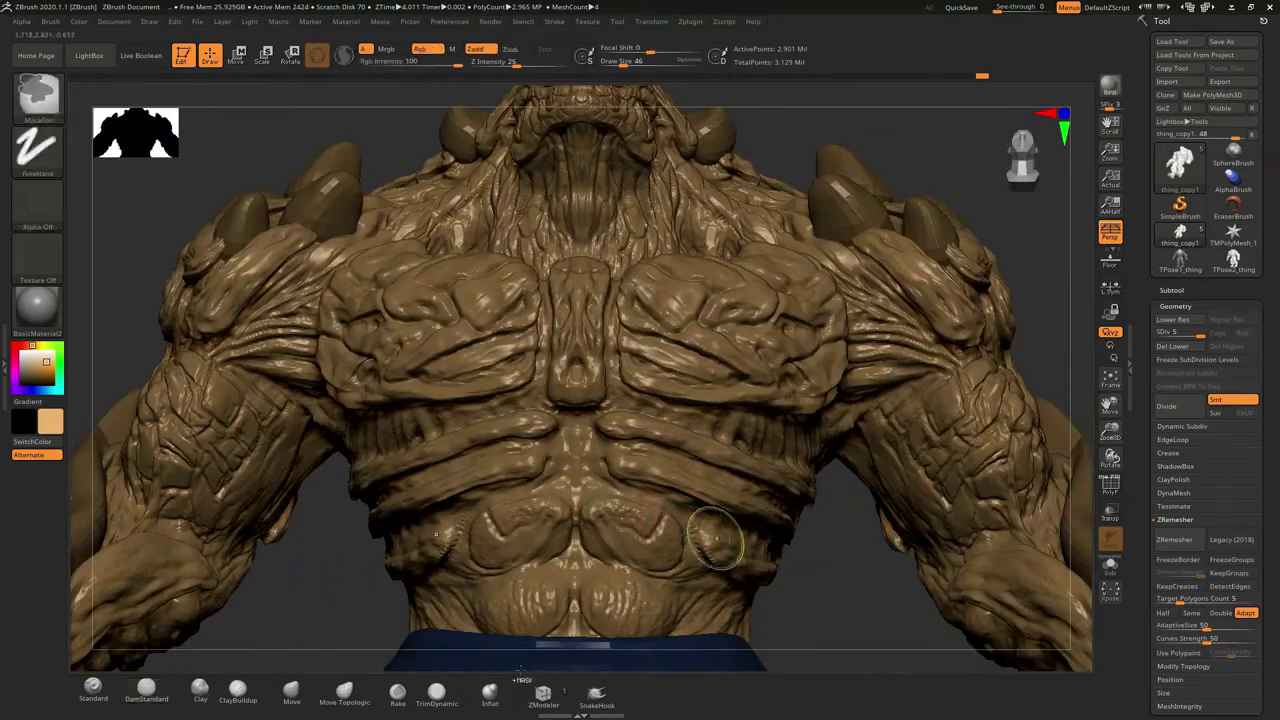
pyautogui.moveTo(614, 516)
pyautogui.mouseDown(button='right')
pyautogui.moveTo(540, 390)
pyautogui.moveTo(372, 281)
pyautogui.mouseUp(button='right')
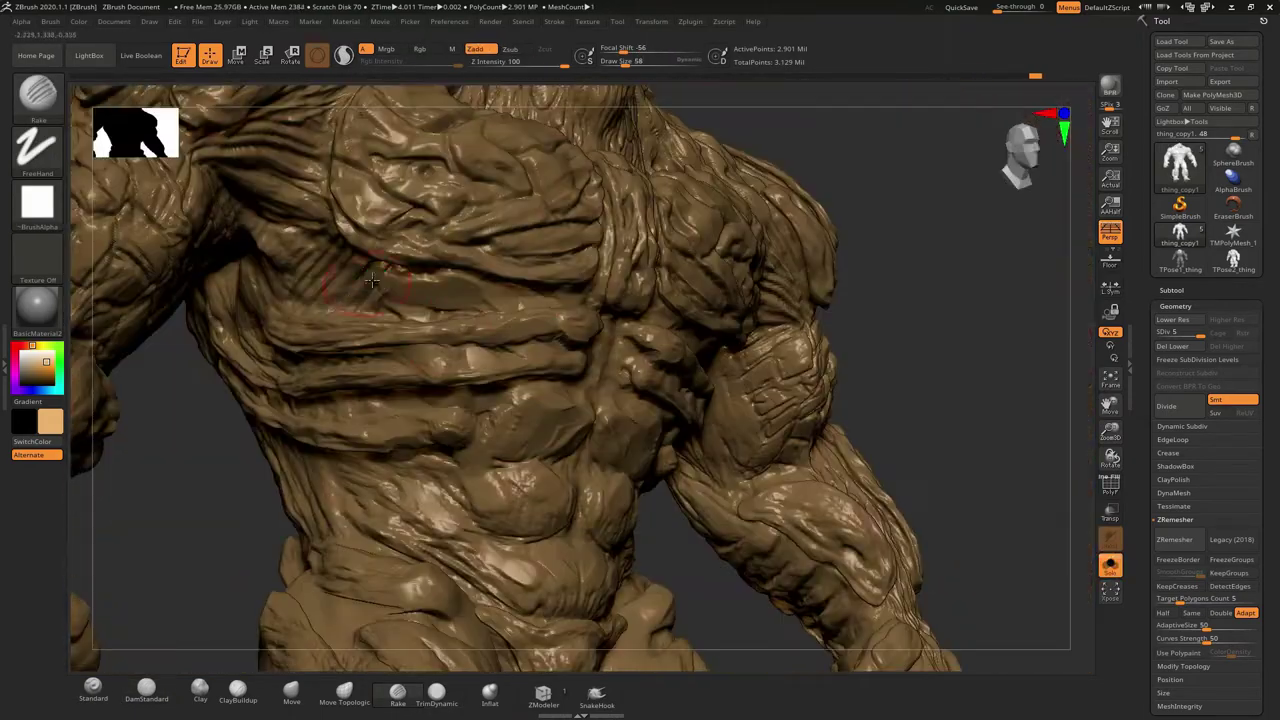
pyautogui.moveTo(348, 440)
pyautogui.mouseDown(button='right')
pyautogui.moveTo(893, 571)
pyautogui.moveTo(840, 350)
pyautogui.mouseUp(button='right')
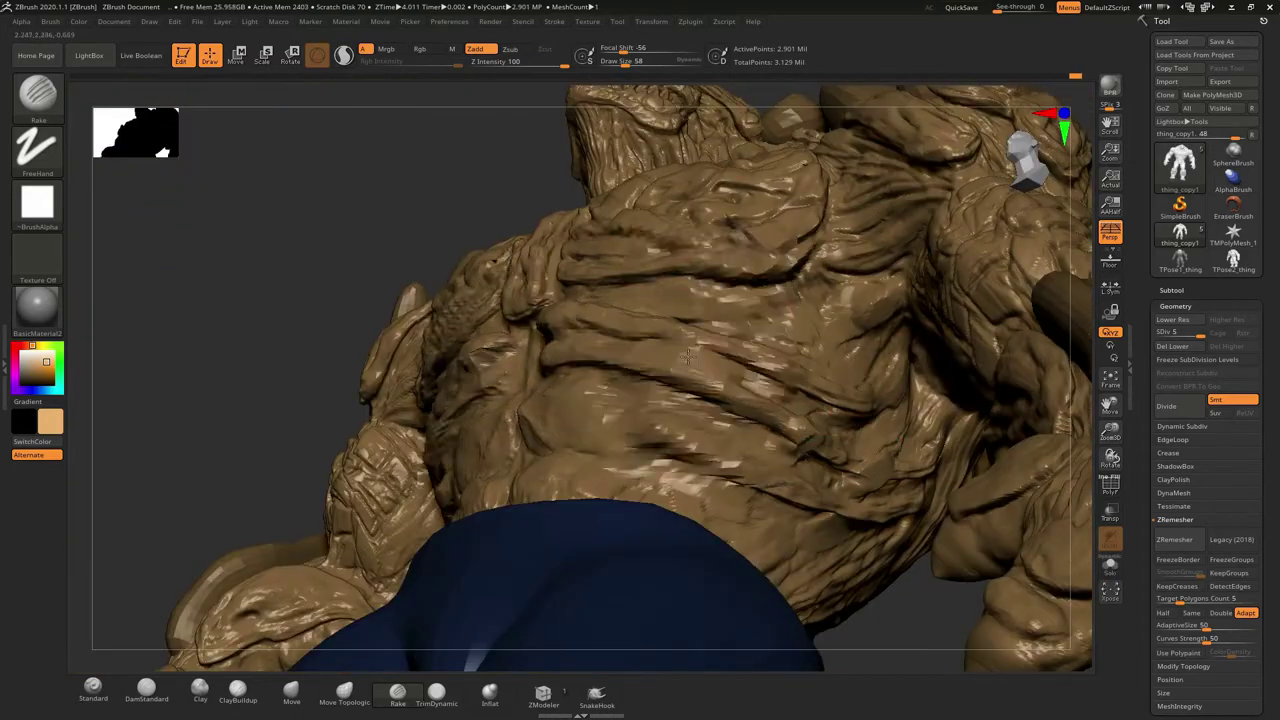
pyautogui.moveTo(687, 357)
pyautogui.mouseDown(button='right')
pyautogui.moveTo(743, 357)
pyautogui.moveTo(680, 363)
pyautogui.moveTo(658, 402)
pyautogui.moveTo(484, 455)
pyautogui.mouseUp(button='right')
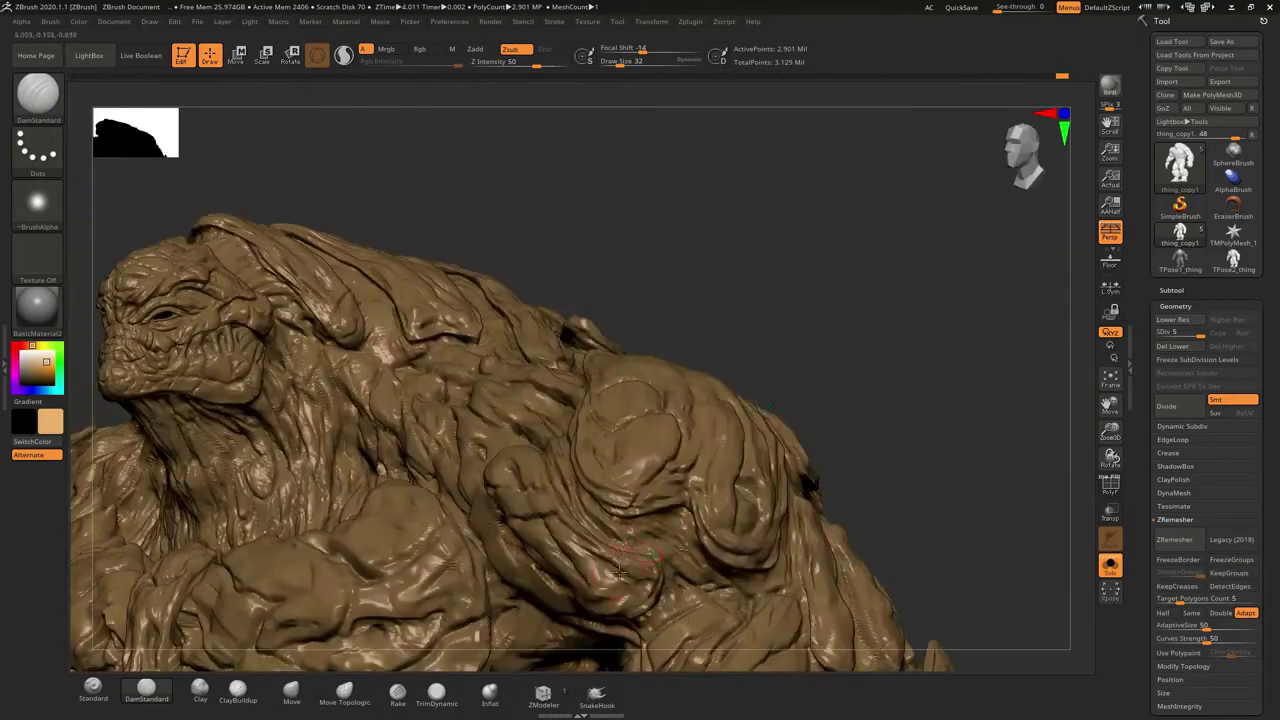
# - Solo the body and rake rocky detail over the shoulder and back
pyautogui.moveTo(484, 441)
pyautogui.mouseDown()
pyautogui.moveTo(834, 451)
pyautogui.moveTo(897, 386)
pyautogui.moveTo(1003, 362)
pyautogui.moveTo(800, 348)
pyautogui.moveTo(1095, 563)
pyautogui.moveTo(819, 349)
pyautogui.mouseUp()
pyautogui.click(1108, 564)
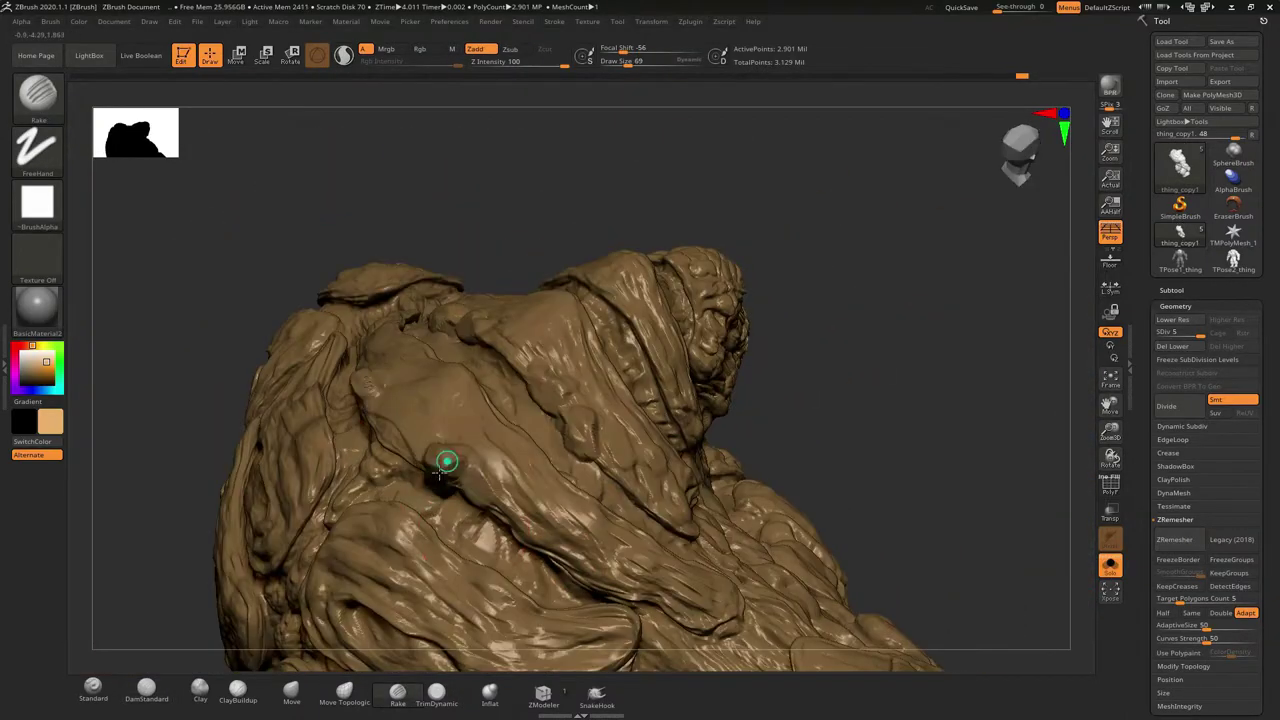
pyautogui.moveTo(446, 462); pyautogui.dragTo(521, 407)
pyautogui.moveTo(878, 254)
pyautogui.mouseDown()
pyautogui.moveTo(637, 294)
pyautogui.moveTo(700, 260)
pyautogui.moveTo(855, 292)
pyautogui.mouseUp()
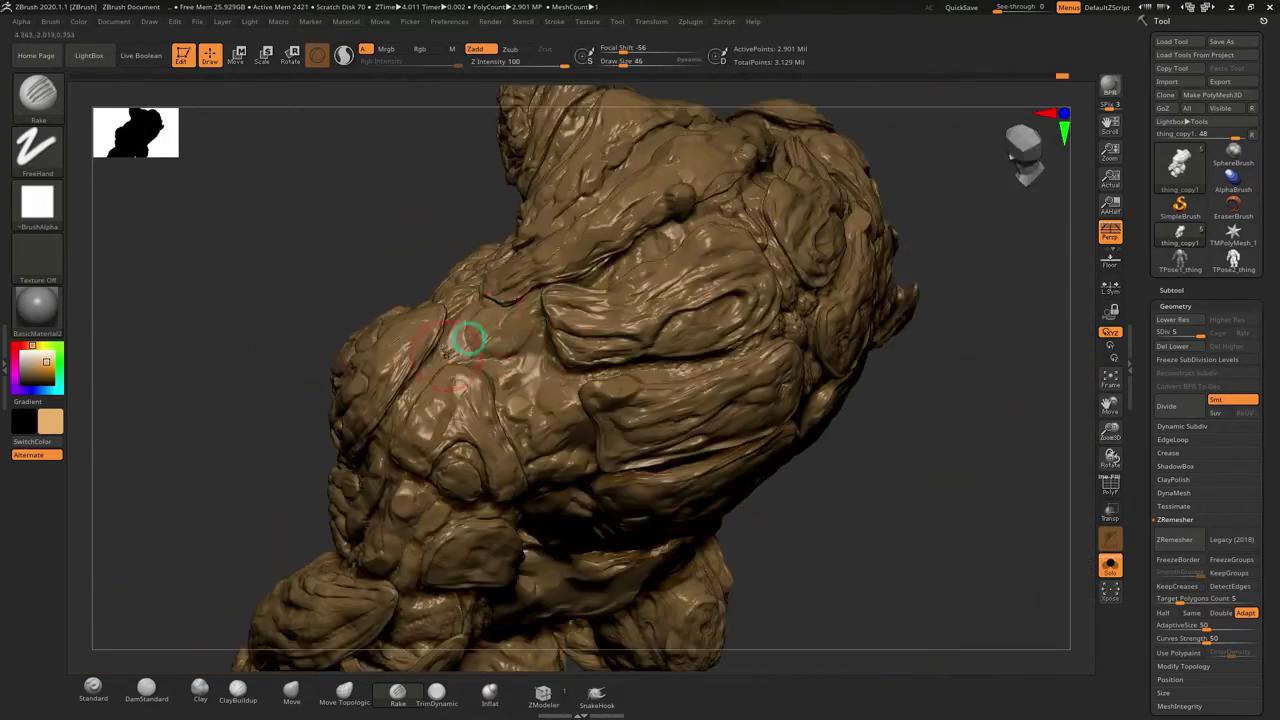
pyautogui.moveTo(468, 340); pyautogui.dragTo(870, 395)
pyautogui.moveTo(562, 493); pyautogui.dragTo(714, 425)
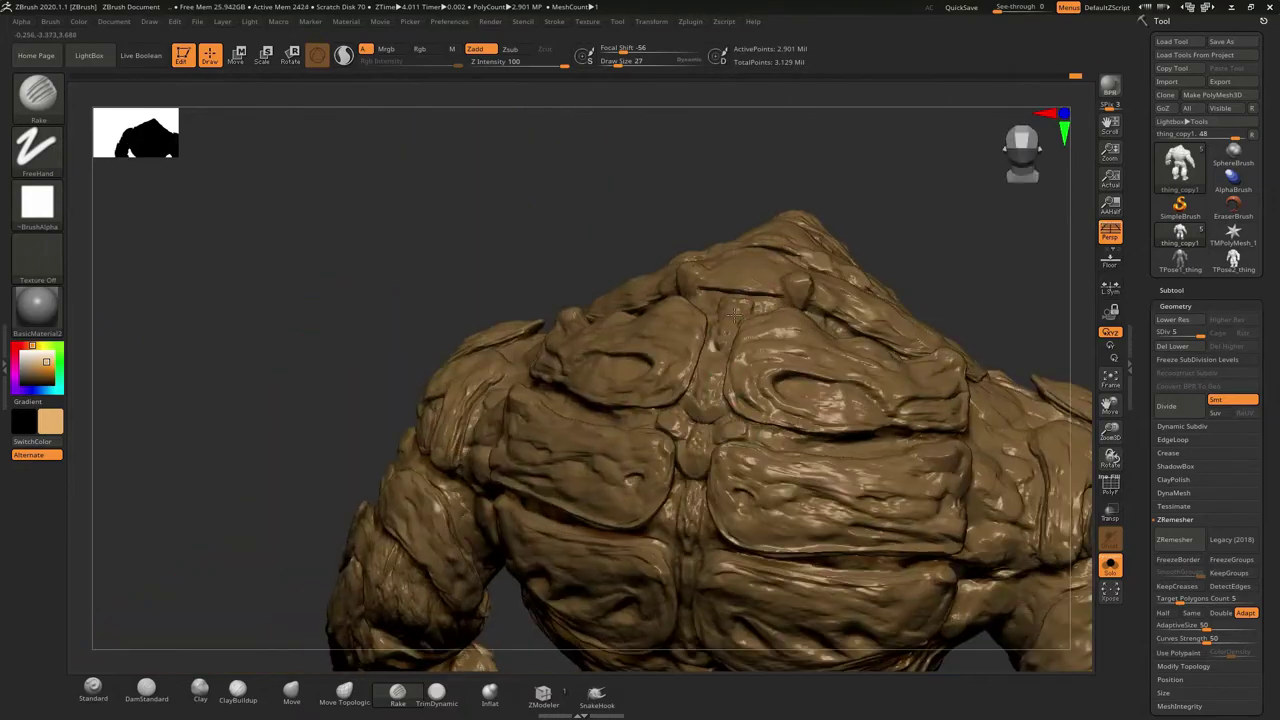
pyautogui.moveTo(981, 331); pyautogui.dragTo(737, 585)
pyautogui.moveTo(486, 566)
pyautogui.mouseDown()
pyautogui.moveTo(755, 523)
pyautogui.moveTo(911, 263)
pyautogui.moveTo(786, 509)
pyautogui.moveTo(948, 280)
pyautogui.moveTo(883, 291)
pyautogui.moveTo(934, 229)
pyautogui.moveTo(651, 443)
pyautogui.moveTo(727, 345)
pyautogui.moveTo(565, 365)
pyautogui.mouseUp()
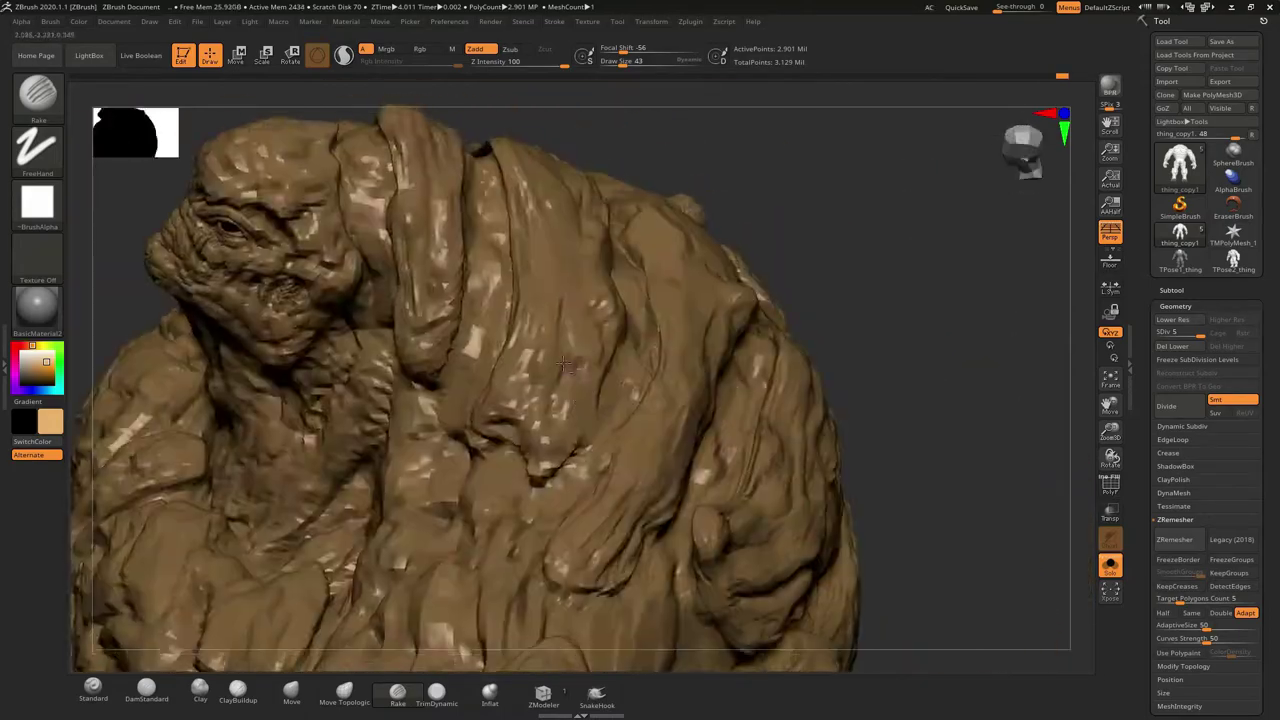
# - Carve rocky wrinkles into the side of the head and the top of the shoulder mass
pyautogui.moveTo(166, 655); pyautogui.dragTo(514, 380)
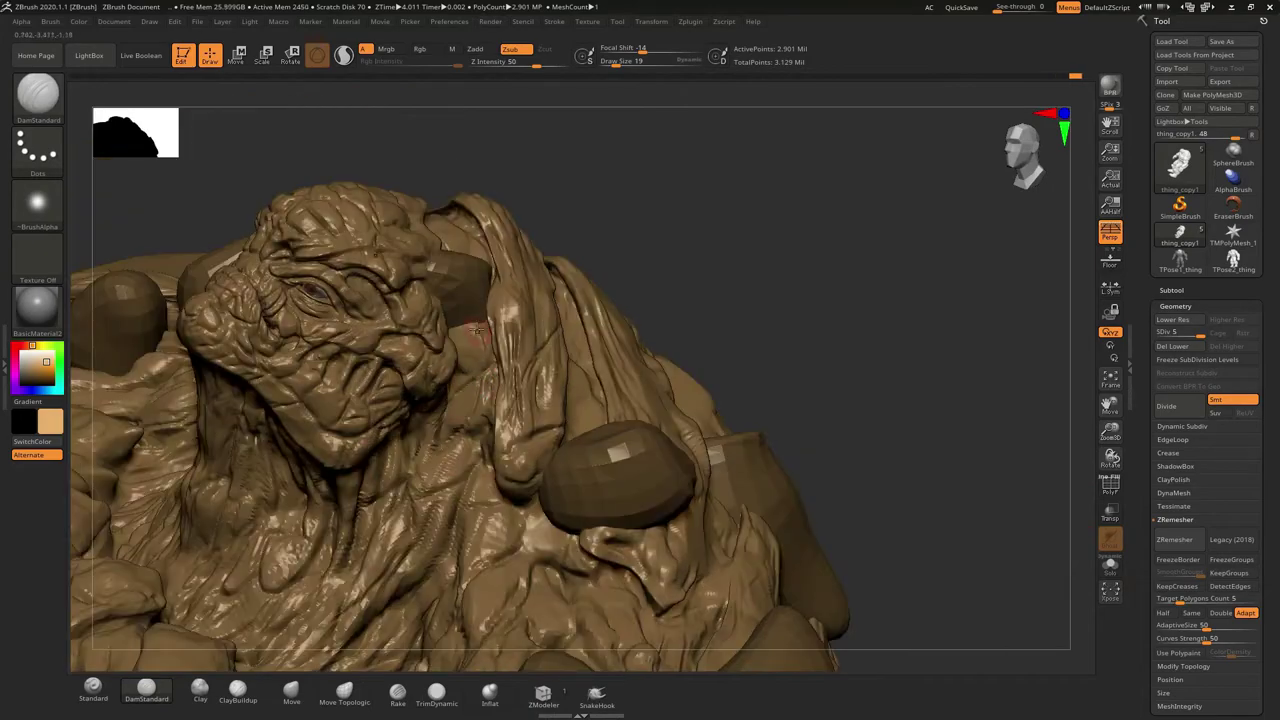
pyautogui.moveTo(450, 310); pyautogui.dragTo(548, 294)
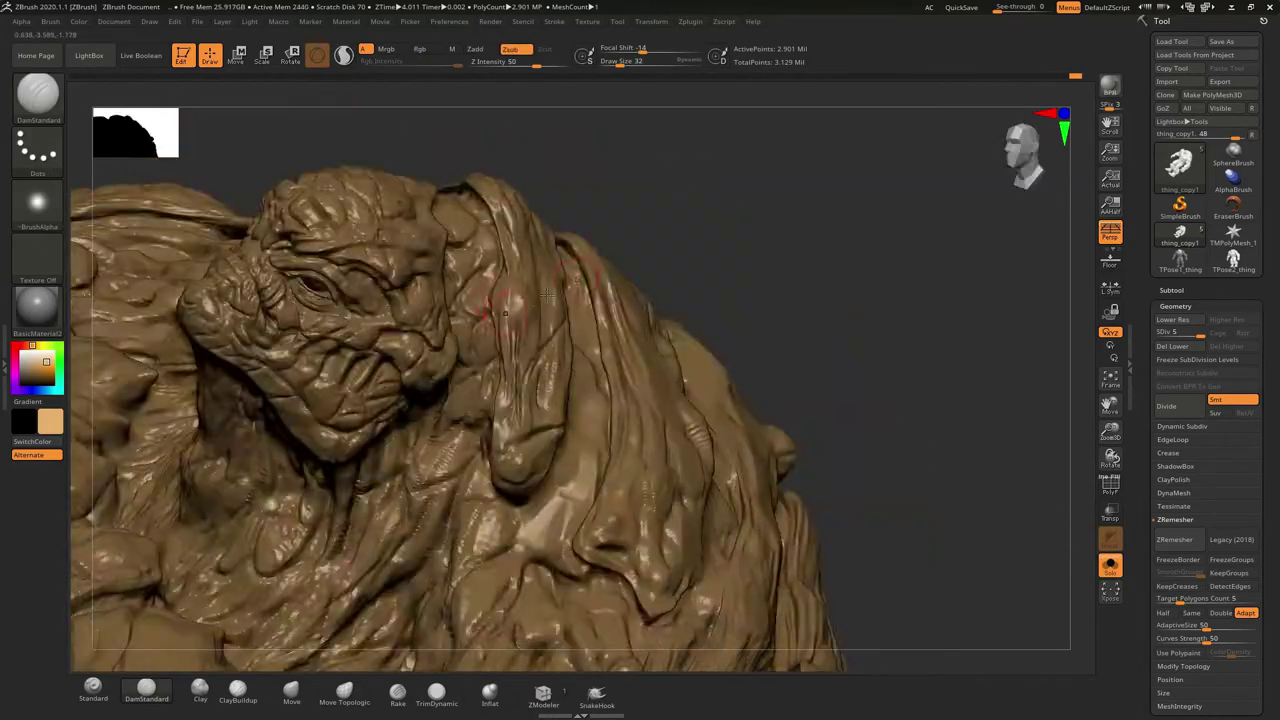
pyautogui.moveTo(527, 437)
pyautogui.mouseDown()
pyautogui.moveTo(554, 508)
pyautogui.moveTo(974, 228)
pyautogui.moveTo(569, 451)
pyautogui.moveTo(886, 314)
pyautogui.moveTo(740, 470)
pyautogui.mouseUp()
pyautogui.moveTo(742, 293)
pyautogui.mouseDown()
pyautogui.moveTo(686, 363)
pyautogui.moveTo(692, 318)
pyautogui.mouseUp()
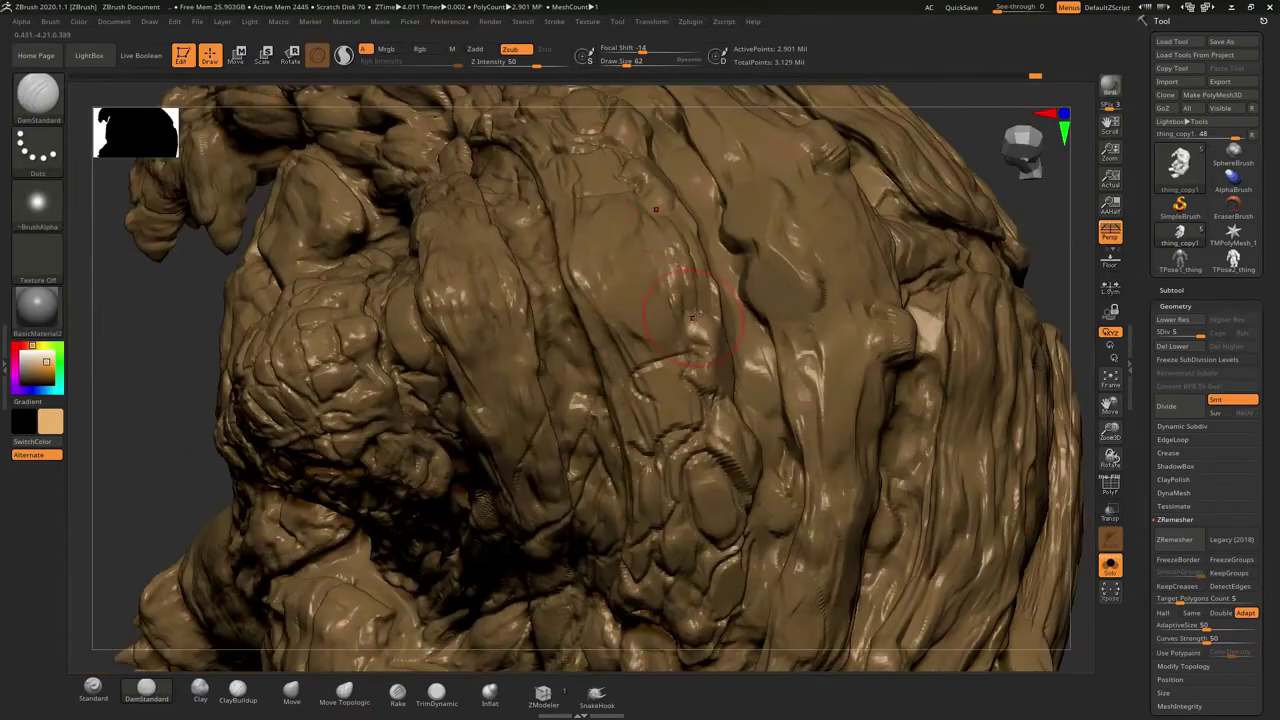
pyautogui.moveTo(600, 294); pyautogui.dragTo(591, 376)
pyautogui.moveTo(483, 355)
pyautogui.mouseDown()
pyautogui.moveTo(620, 422)
pyautogui.moveTo(881, 258)
pyautogui.mouseUp()
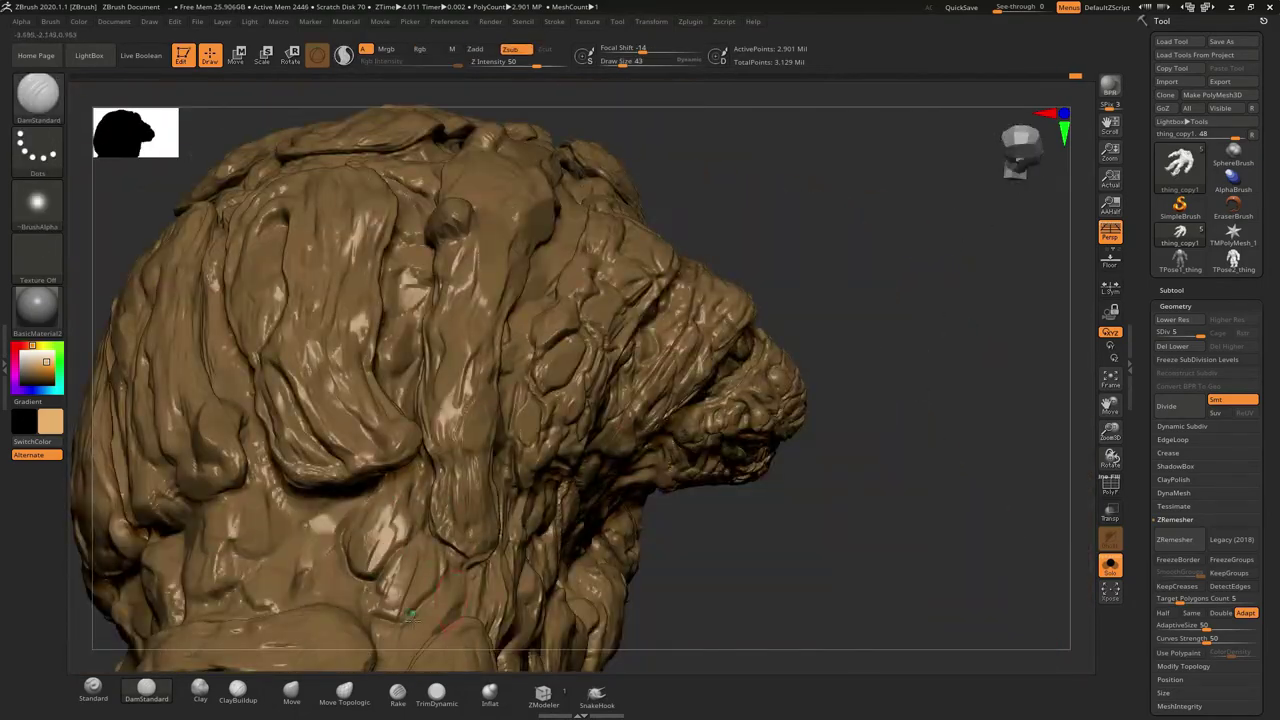
pyautogui.moveTo(410, 614)
pyautogui.mouseDown()
pyautogui.moveTo(340, 545)
pyautogui.moveTo(858, 467)
pyautogui.mouseUp()
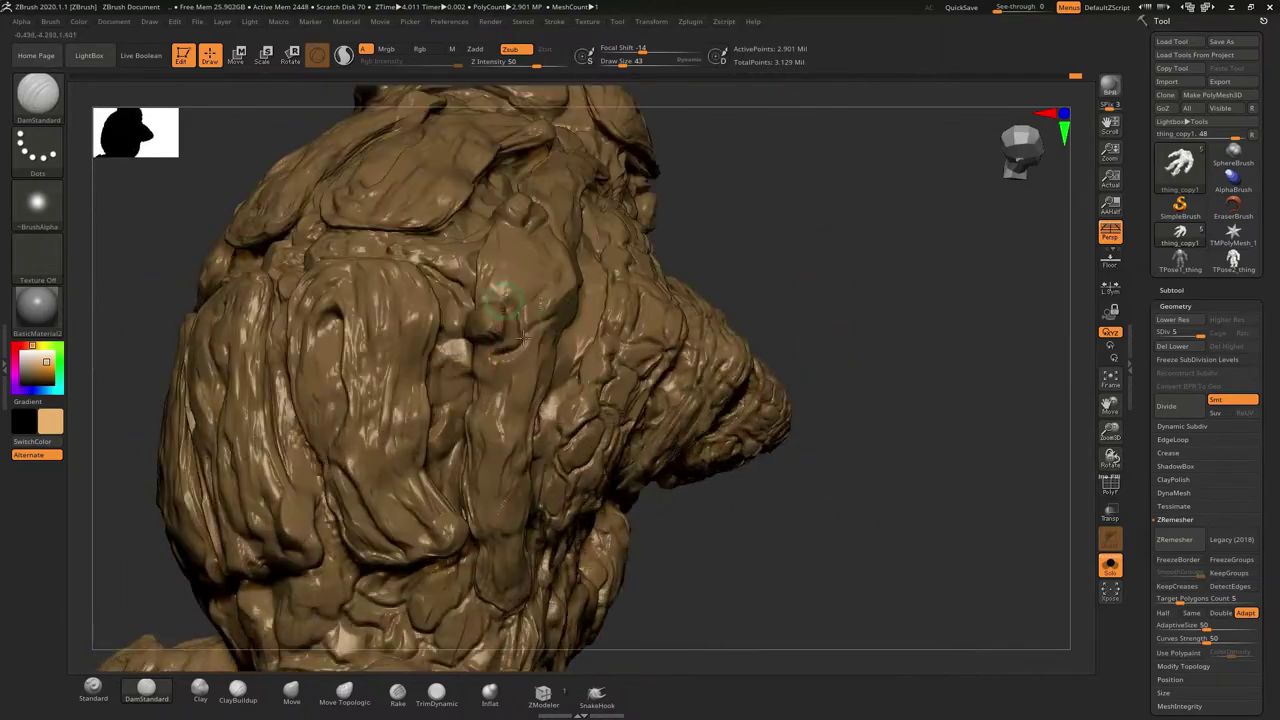
pyautogui.moveTo(478, 554); pyautogui.dragTo(980, 294)
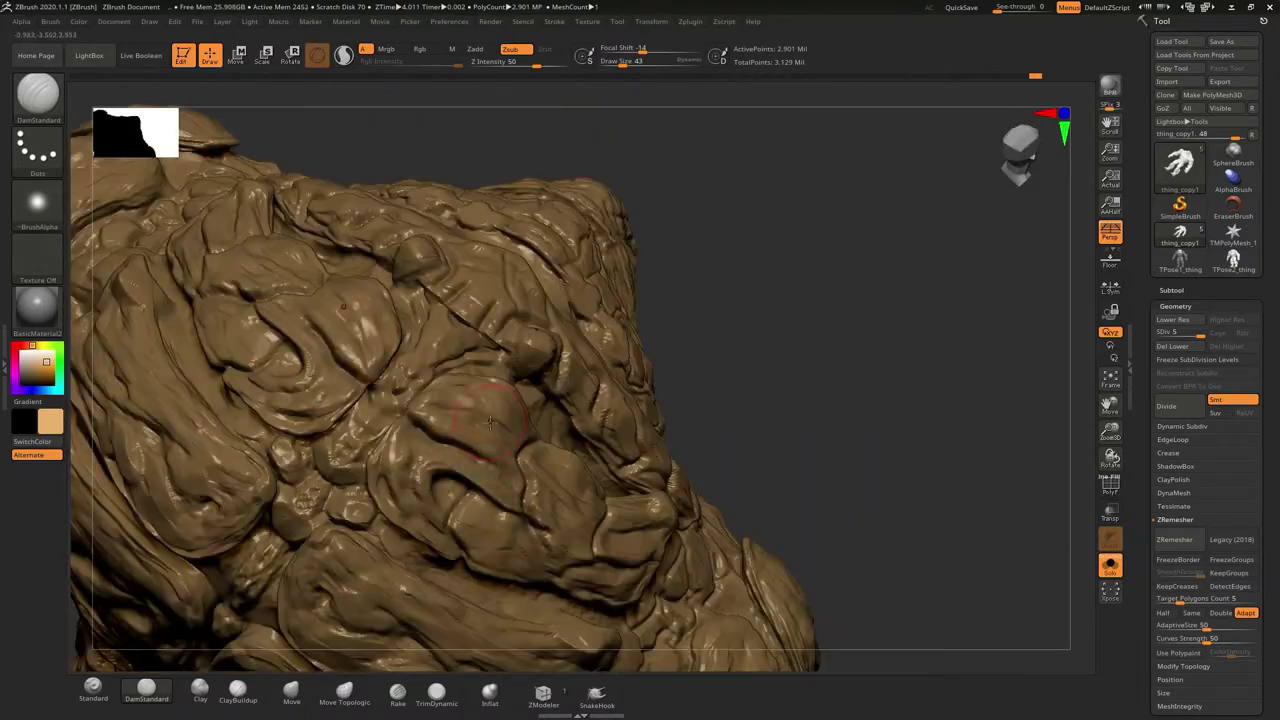
# - Extend the craggy texture across the upper back and down the sides
pyautogui.moveTo(490, 422)
pyautogui.mouseDown()
pyautogui.moveTo(416, 487)
pyautogui.moveTo(410, 448)
pyautogui.mouseUp()
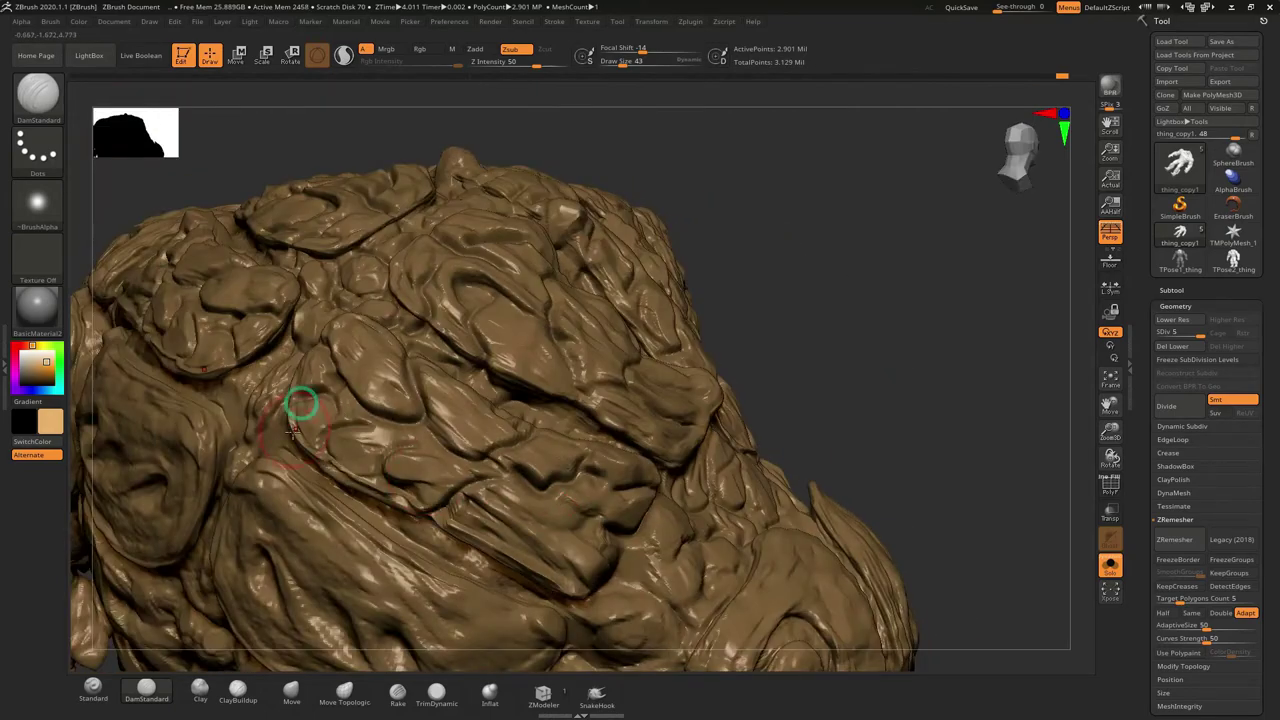
pyautogui.moveTo(300, 405); pyautogui.dragTo(555, 442)
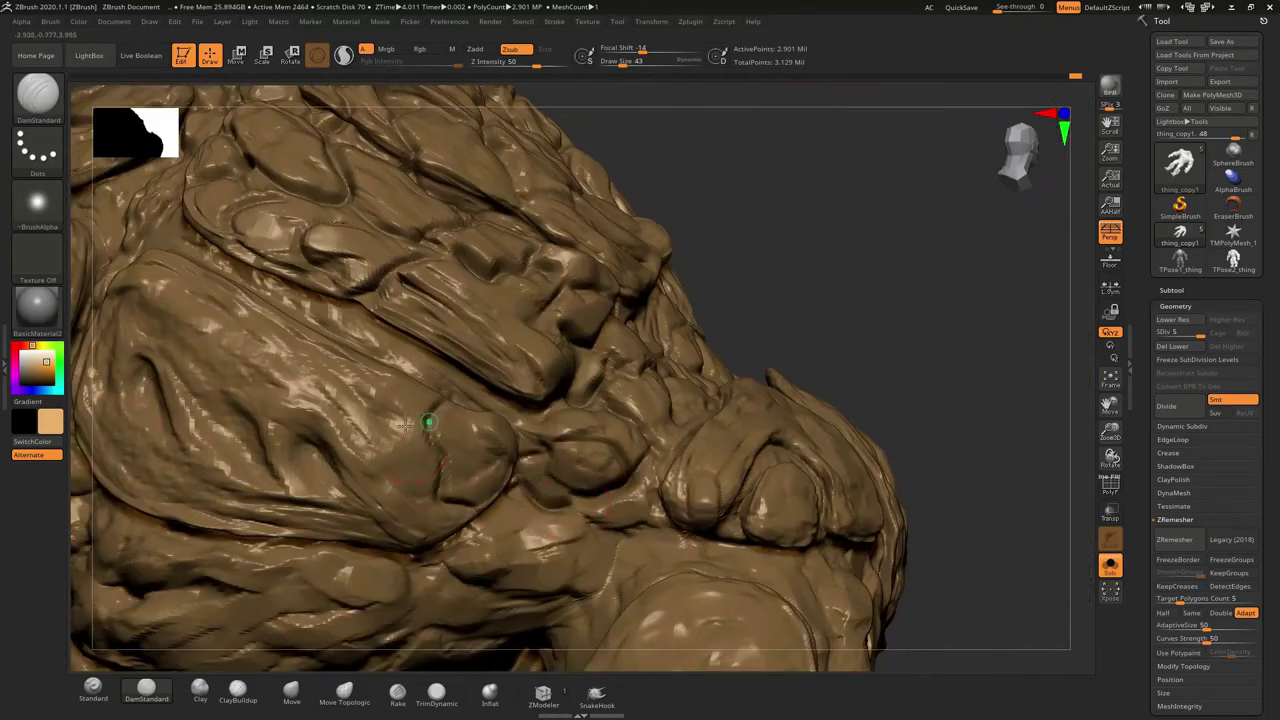
pyautogui.moveTo(406, 425); pyautogui.dragTo(462, 433)
pyautogui.moveTo(84, 208); pyautogui.dragTo(735, 385)
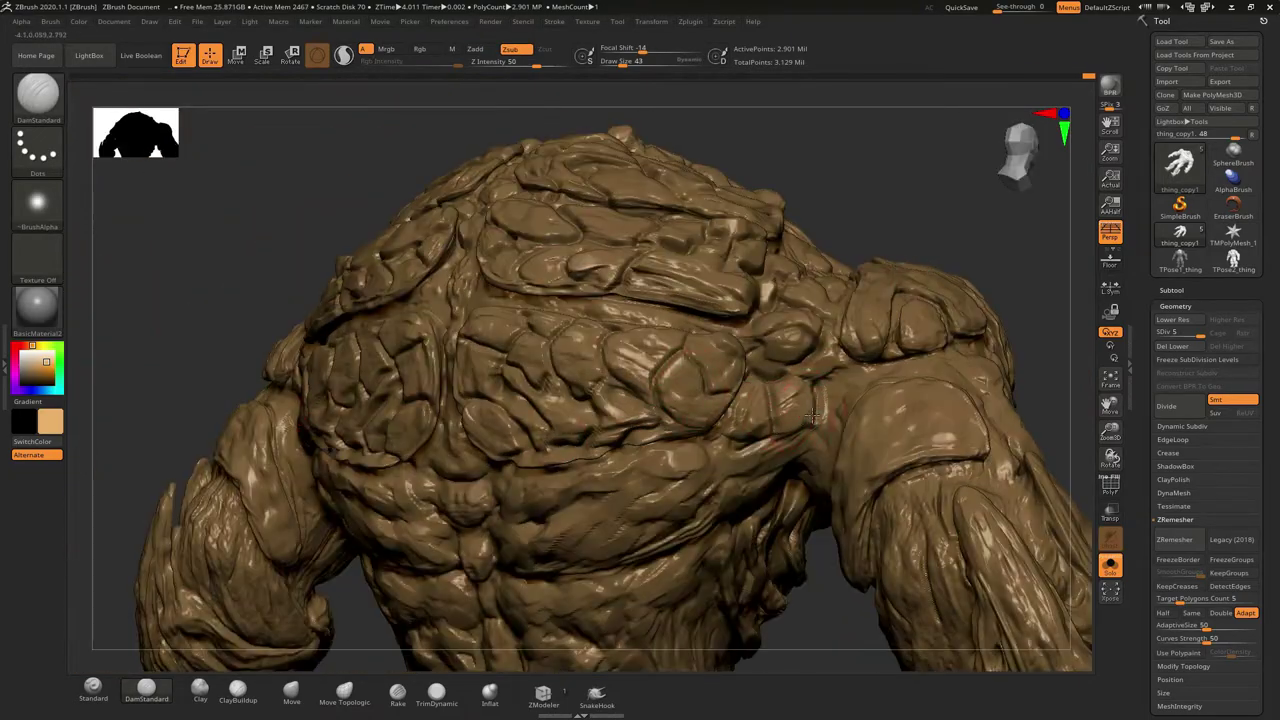
pyautogui.moveTo(812, 415)
pyautogui.mouseDown()
pyautogui.moveTo(827, 382)
pyautogui.moveTo(575, 516)
pyautogui.mouseUp()
pyautogui.moveTo(517, 573); pyautogui.dragTo(690, 381)
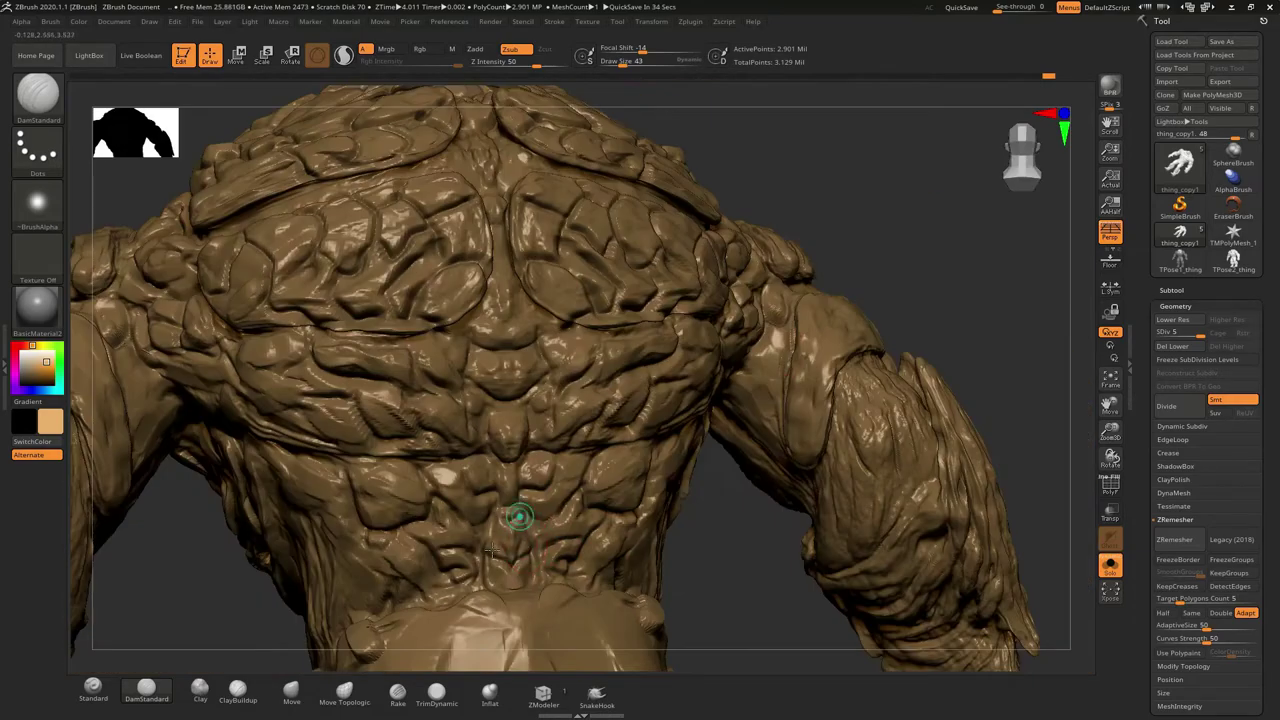
pyautogui.moveTo(517, 514)
pyautogui.mouseDown()
pyautogui.moveTo(903, 294)
pyautogui.moveTo(934, 300)
pyautogui.moveTo(862, 301)
pyautogui.mouseUp()
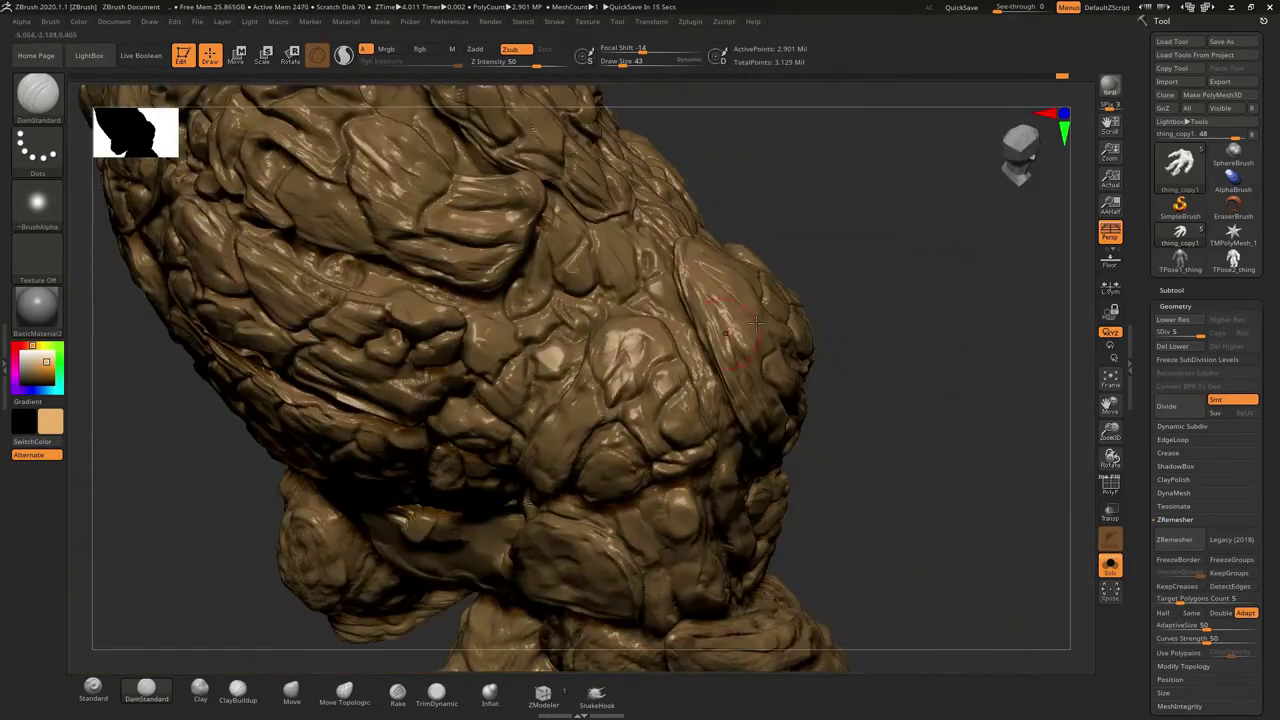
pyautogui.moveTo(757, 322)
pyautogui.mouseDown()
pyautogui.moveTo(551, 374)
pyautogui.moveTo(523, 429)
pyautogui.moveTo(875, 387)
pyautogui.mouseUp()
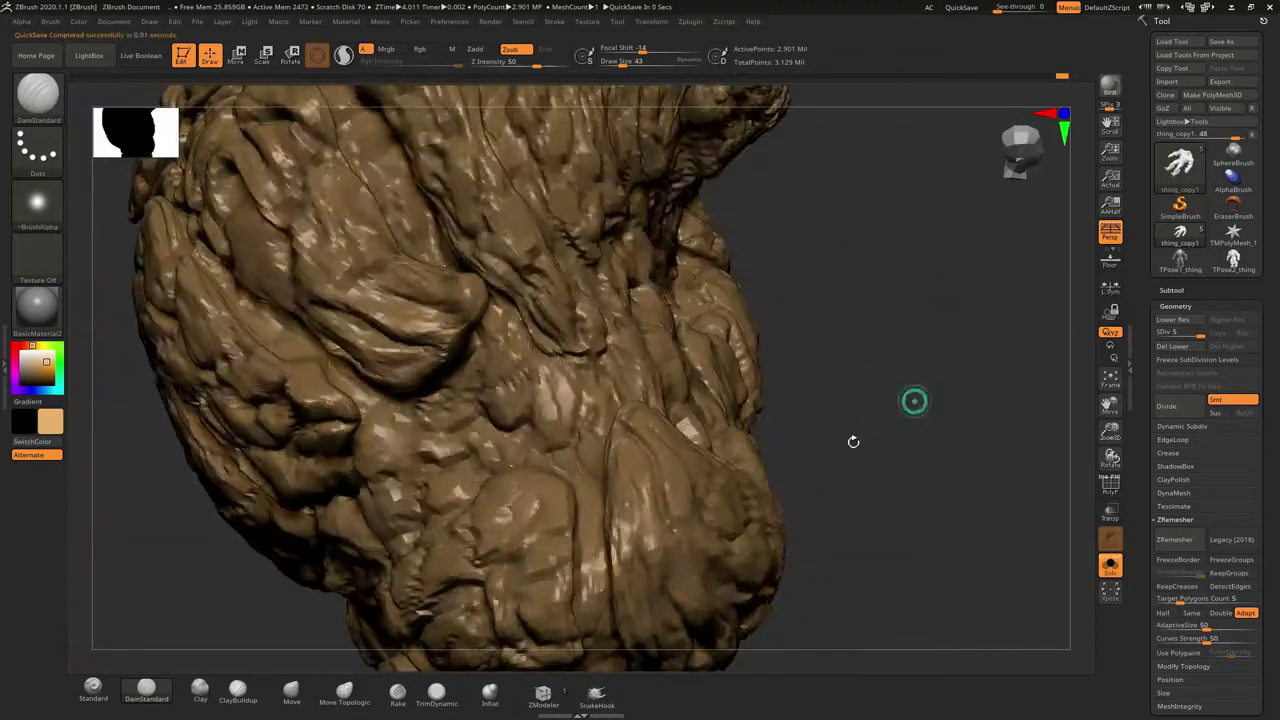
# - Rake rocky wrinkles down the torso and along the upper arm
pyautogui.moveTo(628, 516)
pyautogui.mouseDown()
pyautogui.moveTo(940, 357)
pyautogui.moveTo(757, 403)
pyautogui.mouseUp()
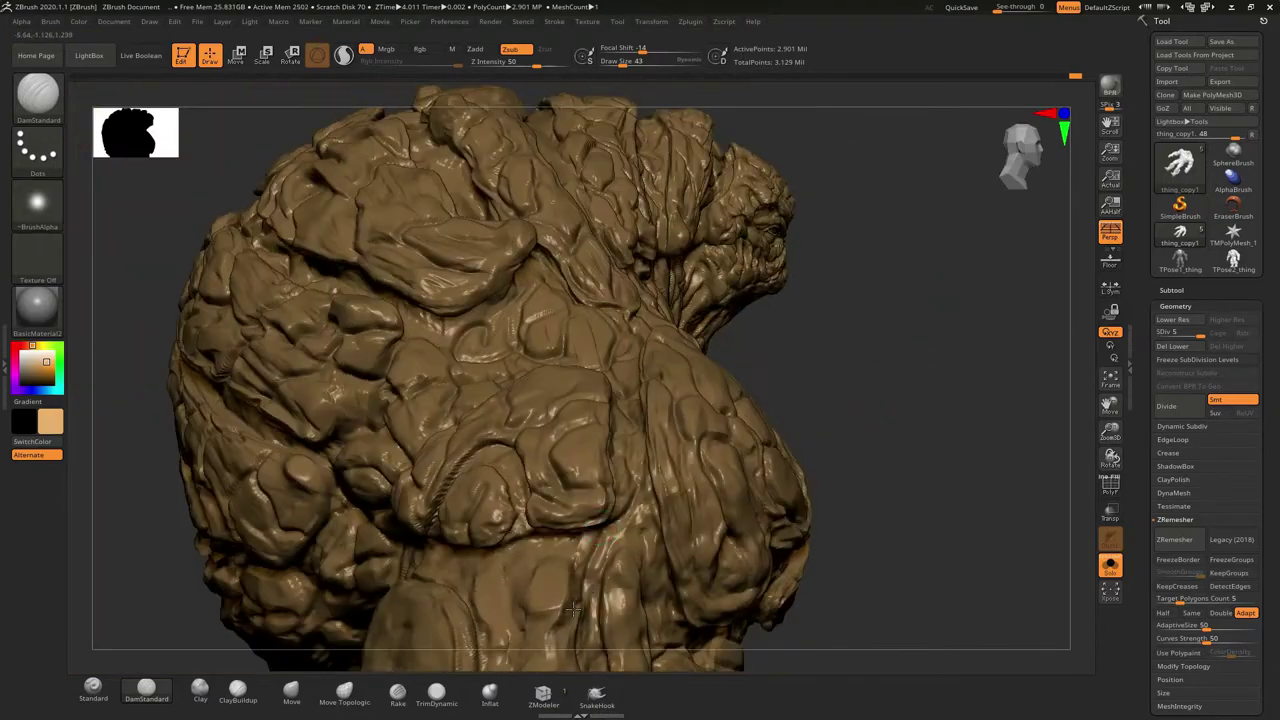
pyautogui.moveTo(573, 610)
pyautogui.mouseDown()
pyautogui.moveTo(780, 263)
pyautogui.moveTo(667, 412)
pyautogui.mouseUp()
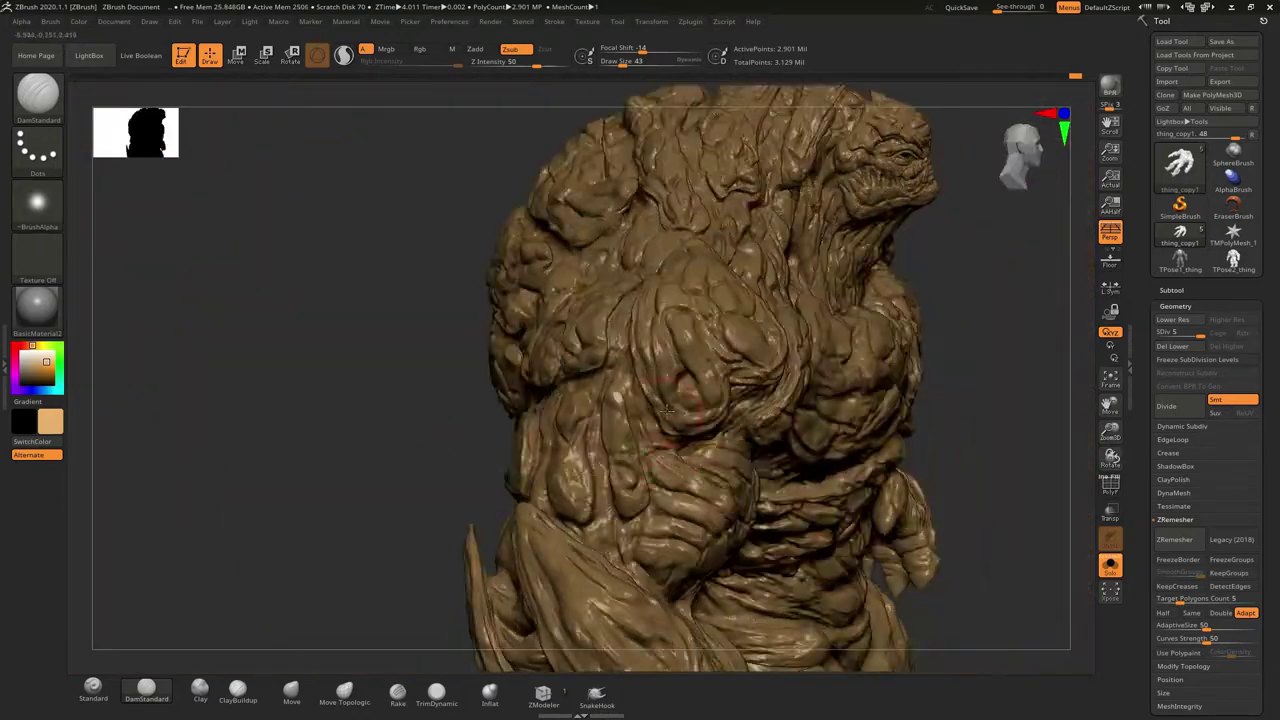
pyautogui.moveTo(961, 361); pyautogui.dragTo(917, 343)
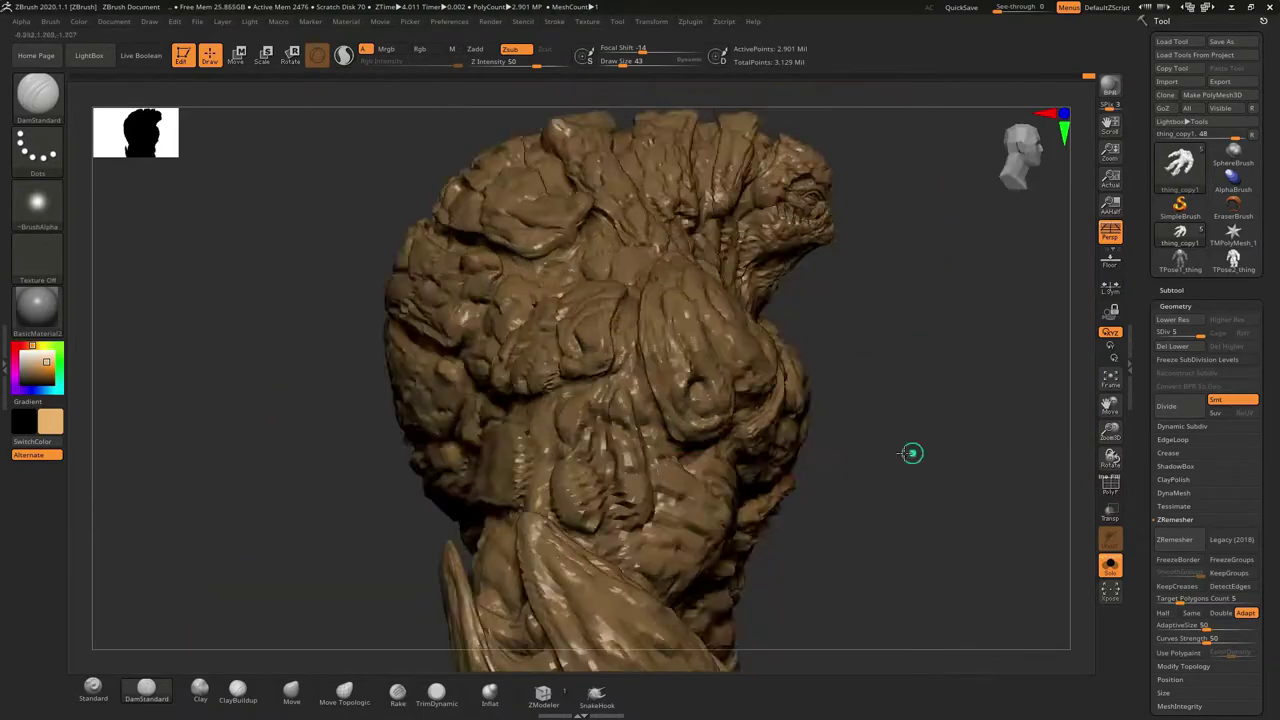
pyautogui.moveTo(911, 453); pyautogui.dragTo(592, 429)
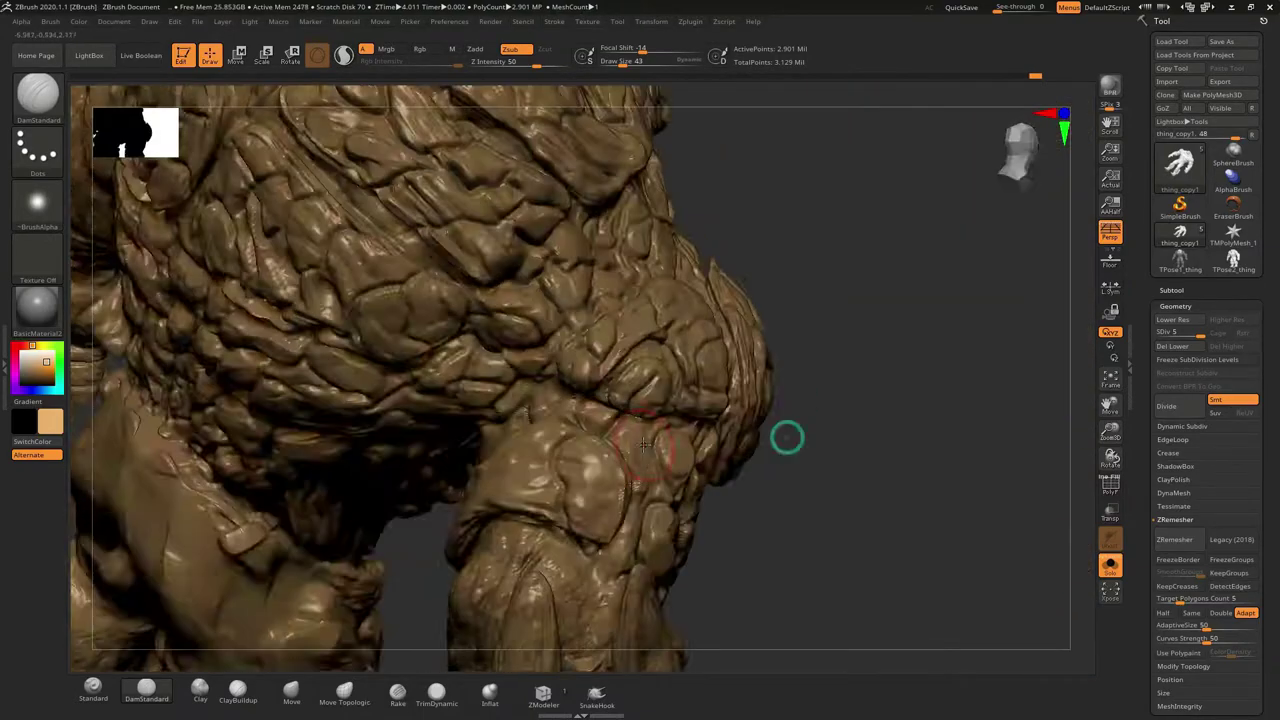
pyautogui.moveTo(786, 437); pyautogui.dragTo(505, 497)
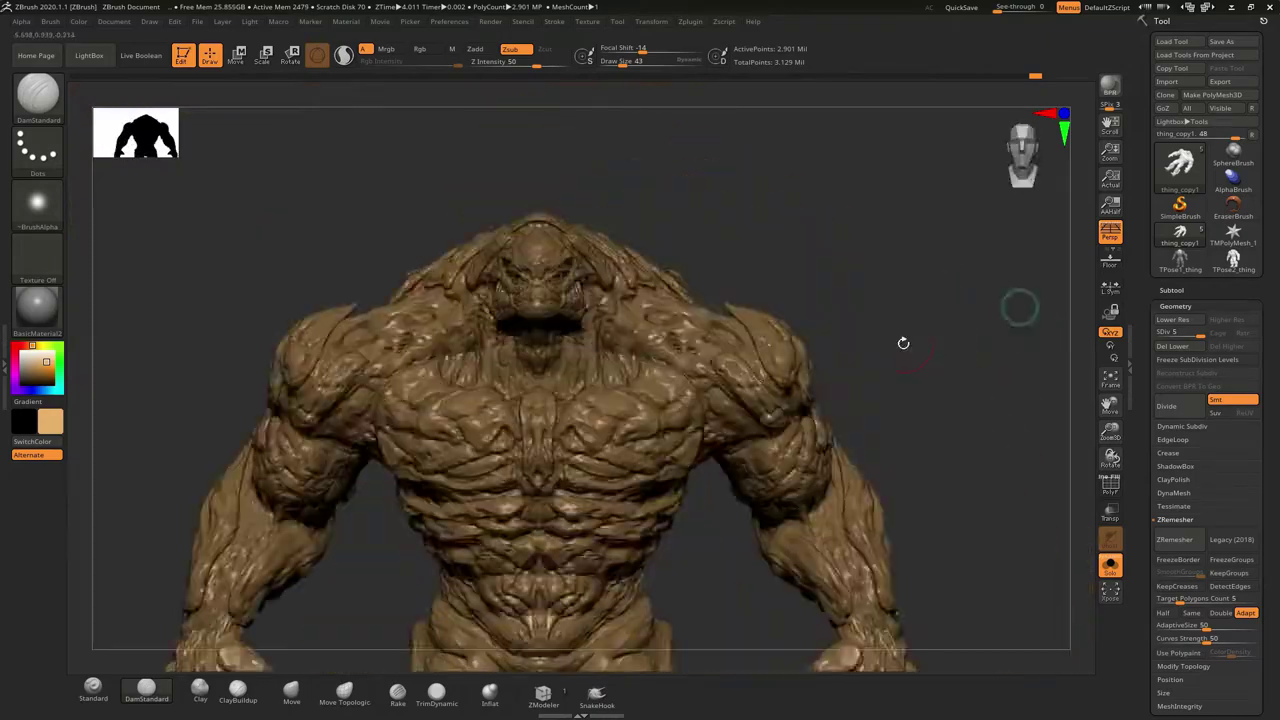
pyautogui.moveTo(903, 343)
pyautogui.mouseDown()
pyautogui.moveTo(1017, 320)
pyautogui.moveTo(591, 551)
pyautogui.moveTo(622, 363)
pyautogui.mouseUp()
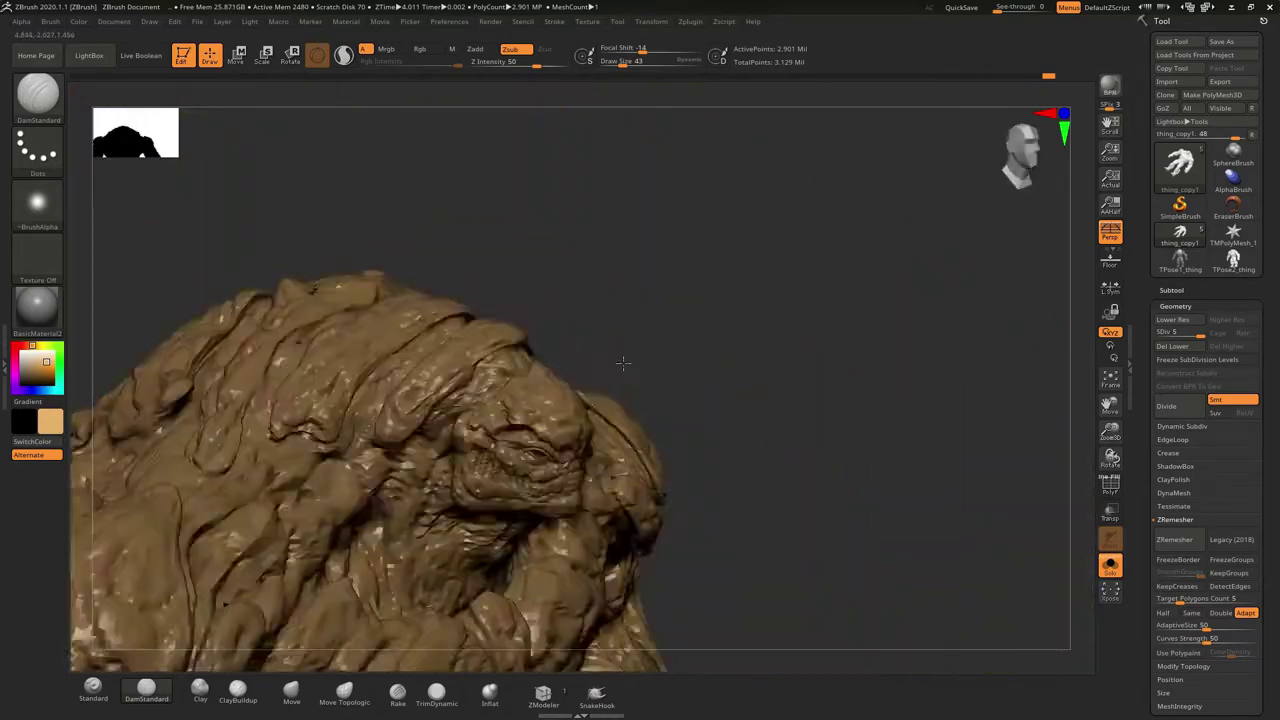
pyautogui.moveTo(716, 404)
pyautogui.mouseDown()
pyautogui.moveTo(806, 309)
pyautogui.moveTo(731, 315)
pyautogui.mouseUp()
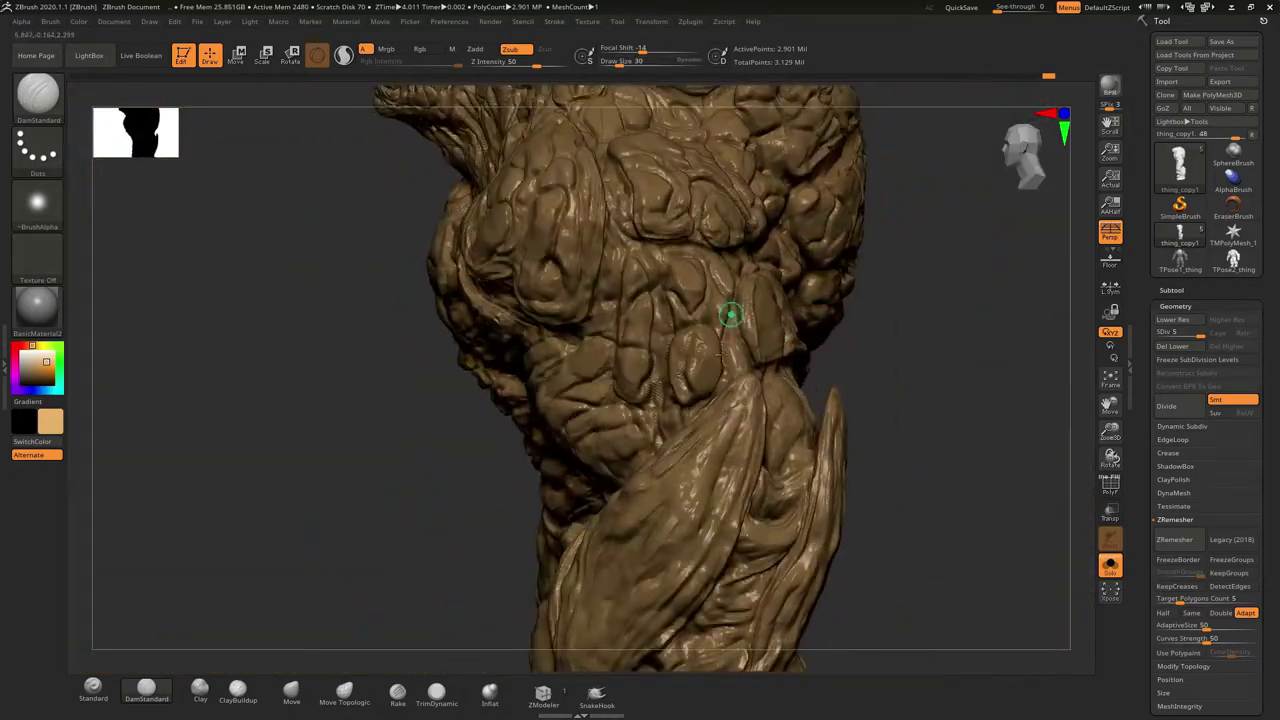
pyautogui.moveTo(680, 385)
pyautogui.mouseDown()
pyautogui.moveTo(943, 291)
pyautogui.moveTo(913, 330)
pyautogui.moveTo(954, 357)
pyautogui.moveTo(1006, 314)
pyautogui.mouseUp()
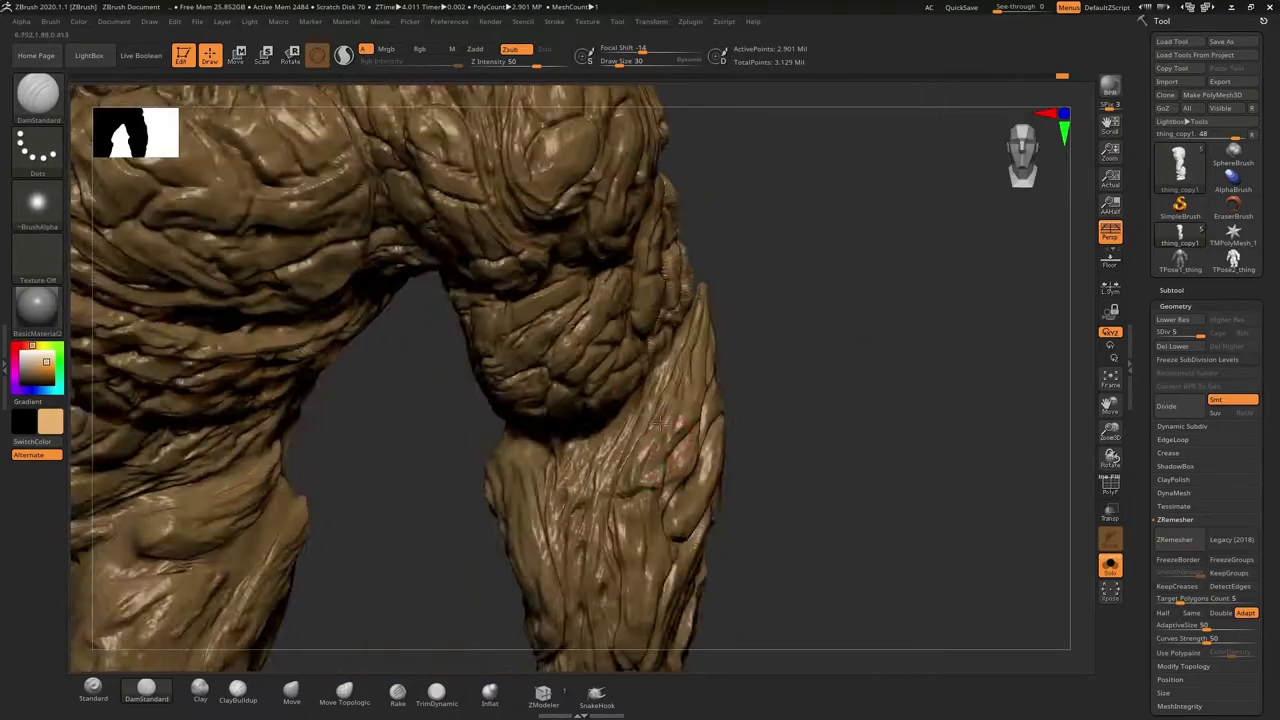
pyautogui.moveTo(659, 422); pyautogui.dragTo(785, 495)
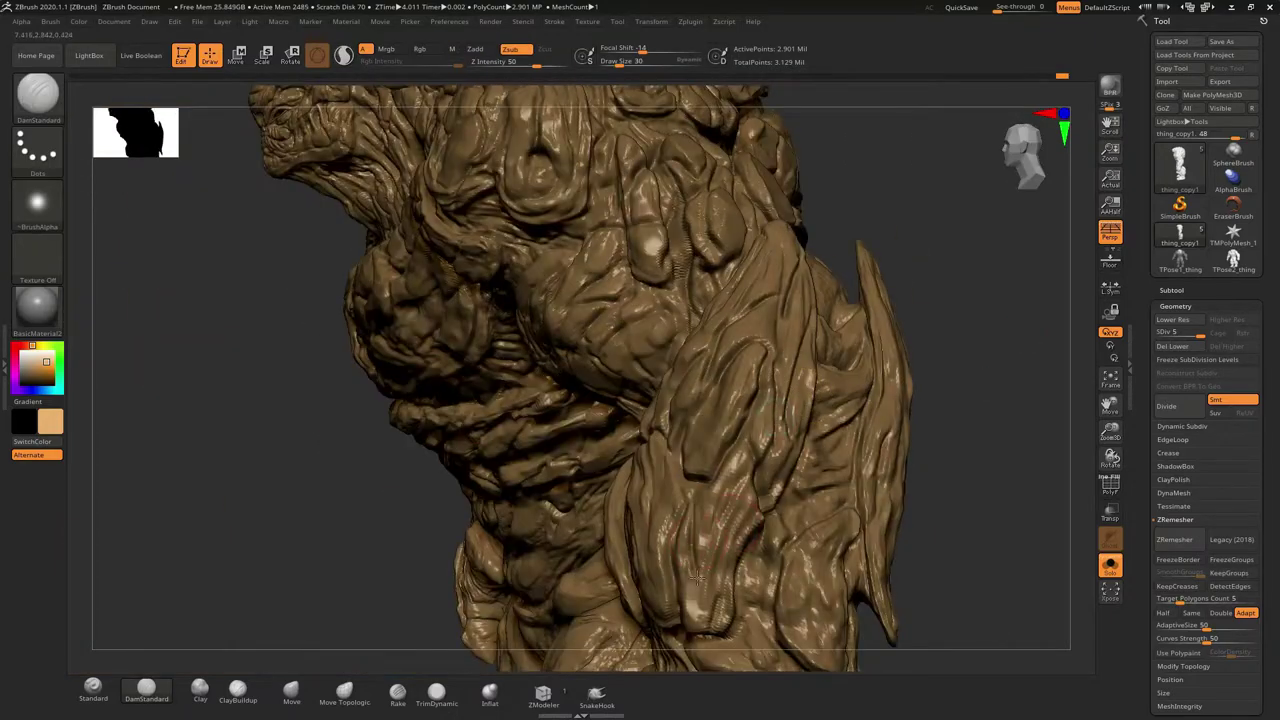
pyautogui.moveTo(697, 577); pyautogui.dragTo(665, 481)
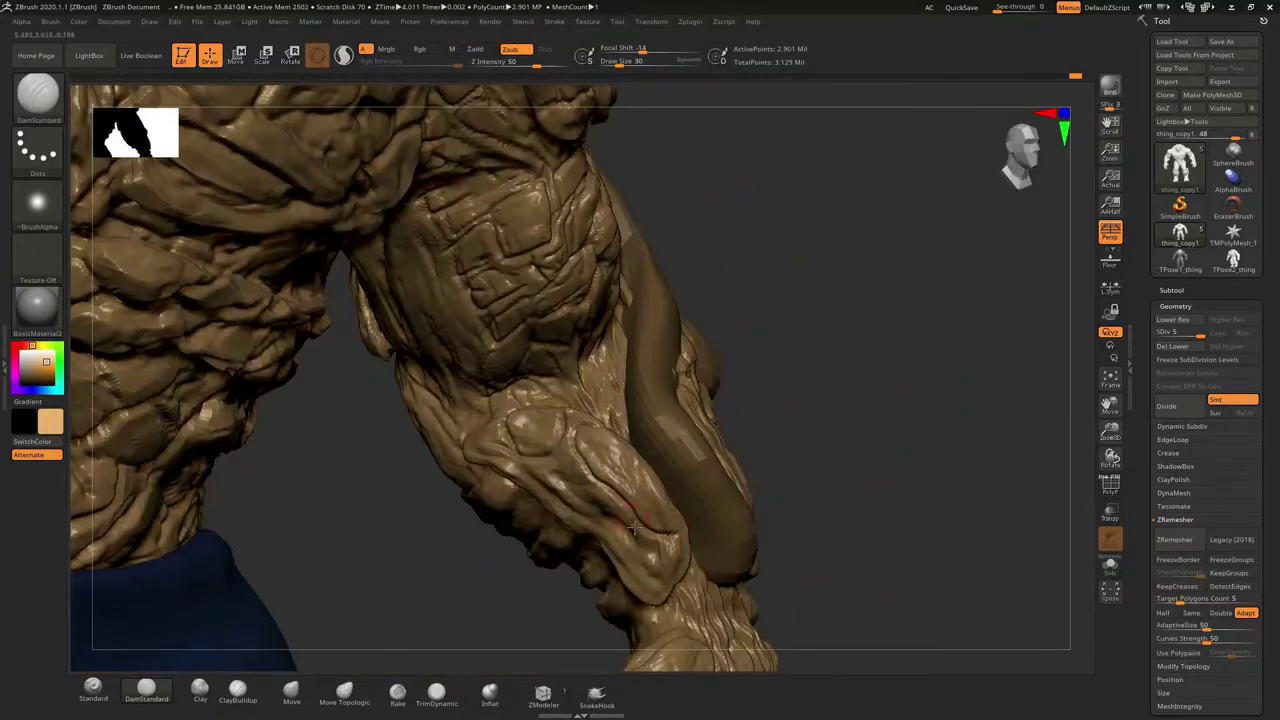
pyautogui.moveTo(524, 479); pyautogui.dragTo(891, 432)
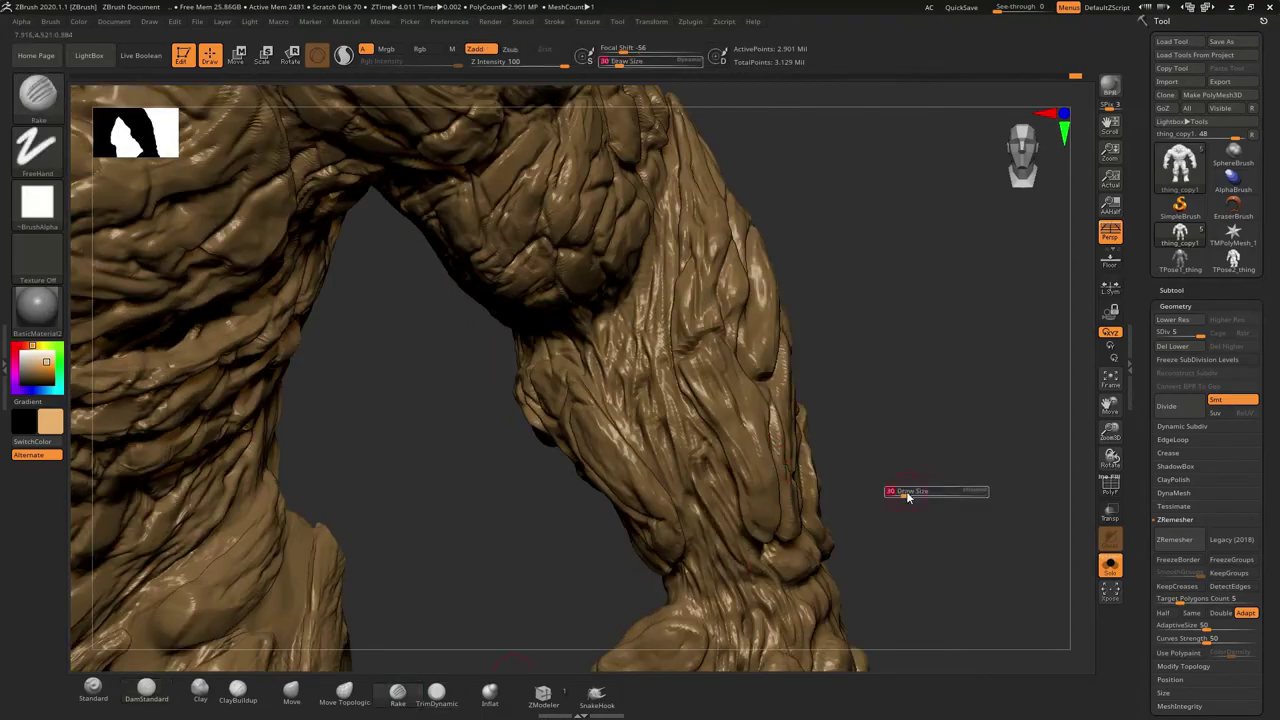
# - Resize the brush and carve cracks between rock plates on the shoulder, back and arm
pyautogui.moveTo(908, 497); pyautogui.dragTo(886, 332)
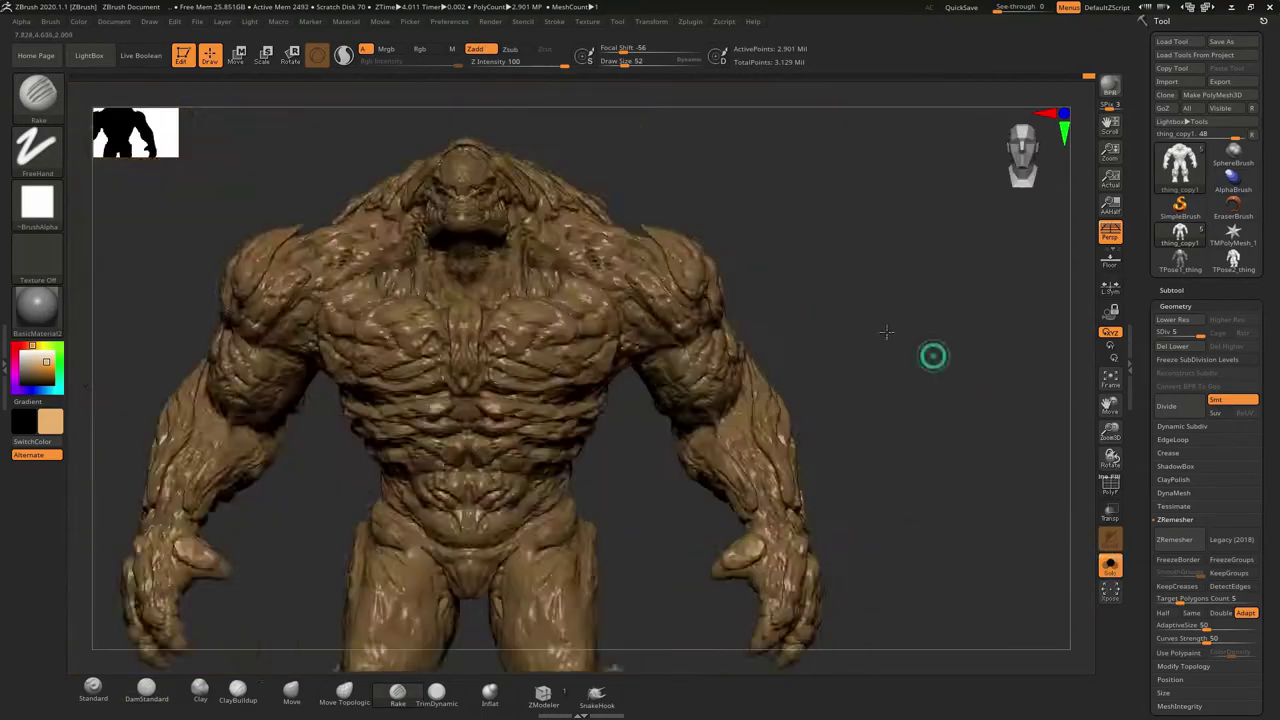
pyautogui.moveTo(577, 365)
pyautogui.mouseDown()
pyautogui.moveTo(476, 490)
pyautogui.moveTo(601, 260)
pyautogui.moveTo(643, 149)
pyautogui.moveTo(571, 243)
pyautogui.moveTo(674, 314)
pyautogui.moveTo(606, 271)
pyautogui.moveTo(763, 260)
pyautogui.moveTo(513, 250)
pyautogui.moveTo(626, 226)
pyautogui.moveTo(357, 271)
pyautogui.moveTo(722, 379)
pyautogui.moveTo(714, 323)
pyautogui.moveTo(551, 206)
pyautogui.moveTo(564, 353)
pyautogui.moveTo(487, 298)
pyautogui.mouseUp()
pyautogui.press('s')
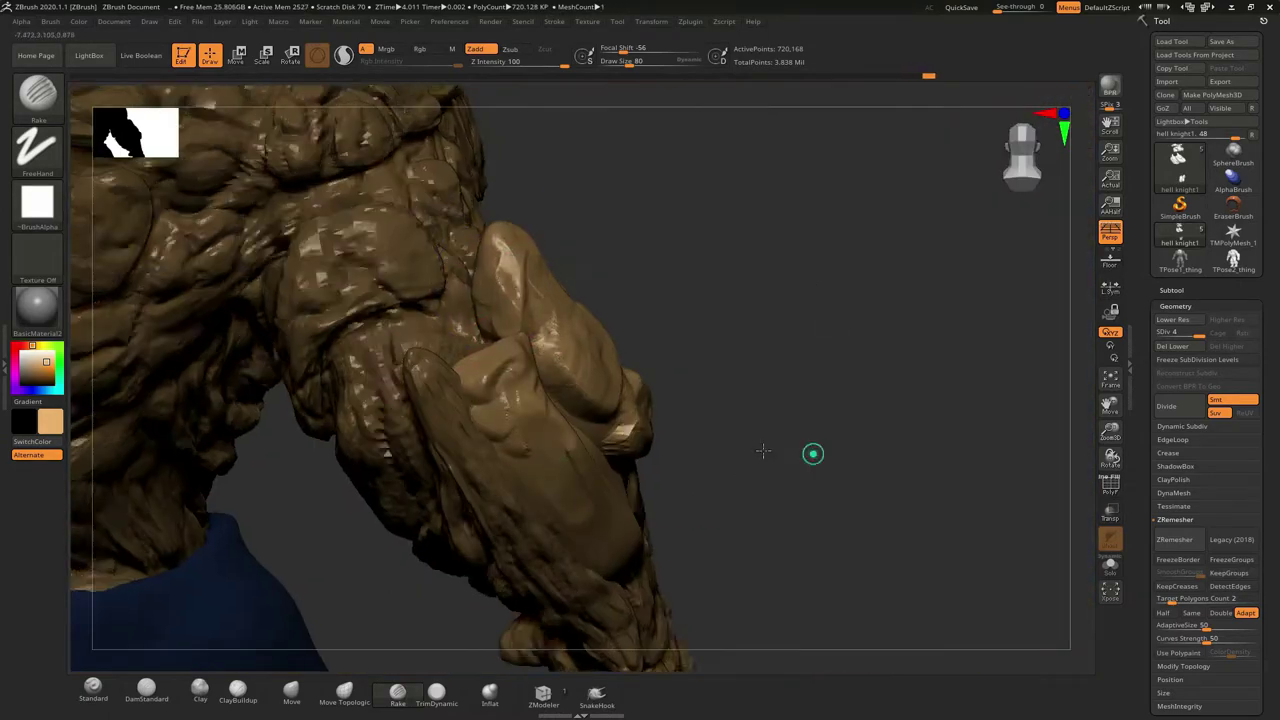
pyautogui.moveTo(763, 451); pyautogui.dragTo(695, 585)
pyautogui.moveTo(540, 450)
pyautogui.mouseDown()
pyautogui.moveTo(908, 391)
pyautogui.moveTo(738, 235)
pyautogui.mouseUp()
pyautogui.moveTo(644, 433); pyautogui.dragTo(750, 442)
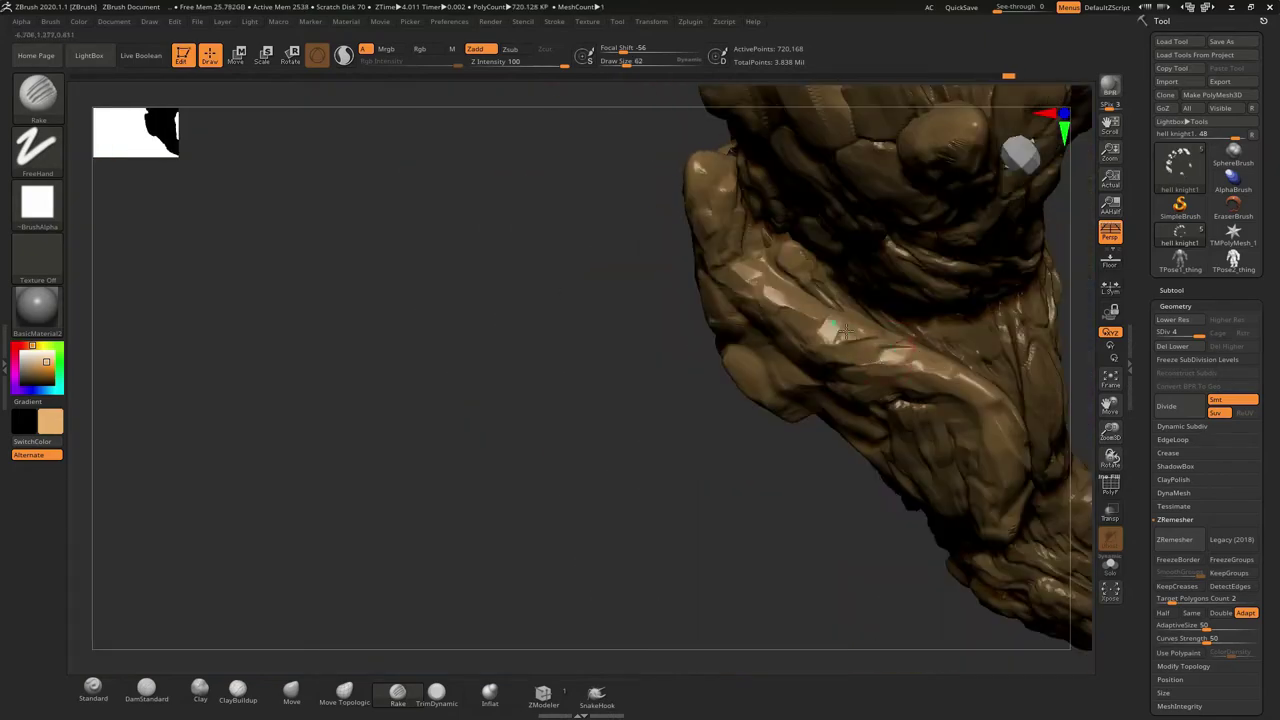
pyautogui.moveTo(845, 331); pyautogui.dragTo(1044, 455)
pyautogui.moveTo(932, 353)
pyautogui.mouseDown()
pyautogui.moveTo(760, 360)
pyautogui.moveTo(971, 223)
pyautogui.moveTo(997, 389)
pyautogui.moveTo(921, 405)
pyautogui.moveTo(735, 395)
pyautogui.moveTo(763, 391)
pyautogui.moveTo(760, 370)
pyautogui.moveTo(829, 457)
pyautogui.moveTo(814, 380)
pyautogui.moveTo(743, 297)
pyautogui.moveTo(596, 298)
pyautogui.moveTo(457, 377)
pyautogui.moveTo(660, 431)
pyautogui.moveTo(588, 422)
pyautogui.moveTo(780, 354)
pyautogui.moveTo(729, 514)
pyautogui.moveTo(834, 400)
pyautogui.moveTo(693, 456)
pyautogui.moveTo(920, 286)
pyautogui.moveTo(989, 531)
pyautogui.moveTo(797, 429)
pyautogui.moveTo(731, 227)
pyautogui.moveTo(900, 410)
pyautogui.moveTo(909, 269)
pyautogui.moveTo(863, 283)
pyautogui.moveTo(810, 497)
pyautogui.moveTo(911, 400)
pyautogui.moveTo(780, 457)
pyautogui.moveTo(790, 425)
pyautogui.moveTo(876, 415)
pyautogui.mouseUp()
# - Set up DamStandard with Dots stroke and Zsub at intensity 50
pyautogui.press('b')
pyautogui.press('d')
pyautogui.press('s')
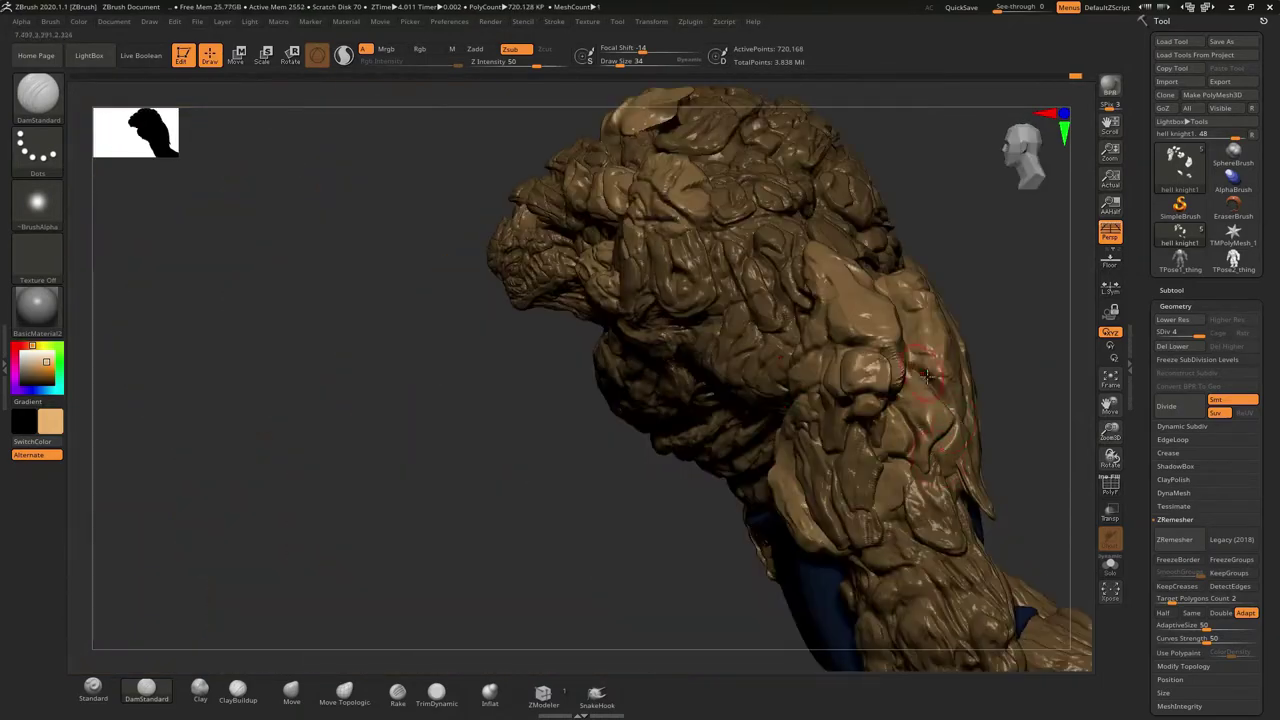
# - Deepen the cracks across the back and shoulders with DamStandard
pyautogui.moveTo(926, 375)
pyautogui.mouseDown()
pyautogui.moveTo(945, 300)
pyautogui.moveTo(856, 338)
pyautogui.moveTo(945, 325)
pyautogui.moveTo(983, 297)
pyautogui.moveTo(810, 378)
pyautogui.moveTo(751, 366)
pyautogui.moveTo(923, 309)
pyautogui.moveTo(781, 449)
pyautogui.moveTo(857, 229)
pyautogui.moveTo(729, 291)
pyautogui.moveTo(811, 234)
pyautogui.moveTo(970, 261)
pyautogui.mouseUp()
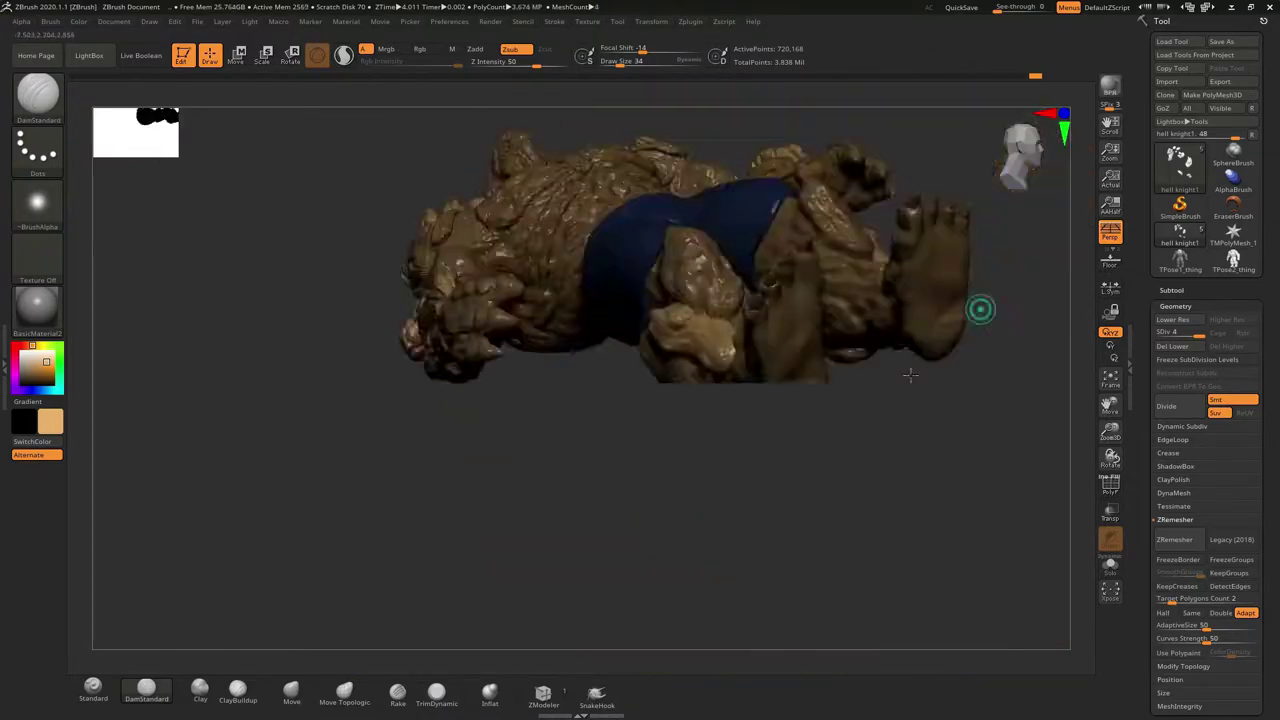
pyautogui.moveTo(980, 309)
pyautogui.mouseDown()
pyautogui.moveTo(815, 348)
pyautogui.moveTo(830, 360)
pyautogui.moveTo(808, 363)
pyautogui.moveTo(973, 390)
pyautogui.mouseUp()
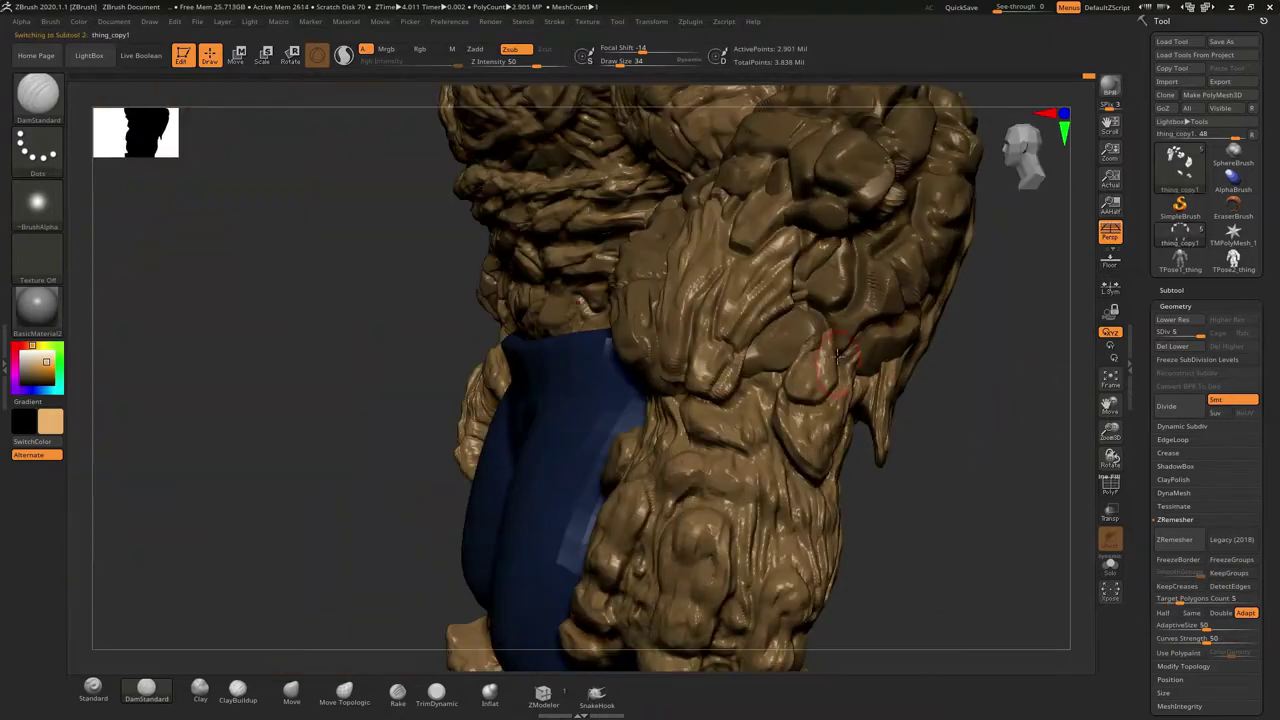
pyautogui.moveTo(836, 355)
pyautogui.mouseDown()
pyautogui.moveTo(711, 420)
pyautogui.moveTo(997, 403)
pyautogui.moveTo(714, 429)
pyautogui.moveTo(748, 447)
pyautogui.mouseUp()
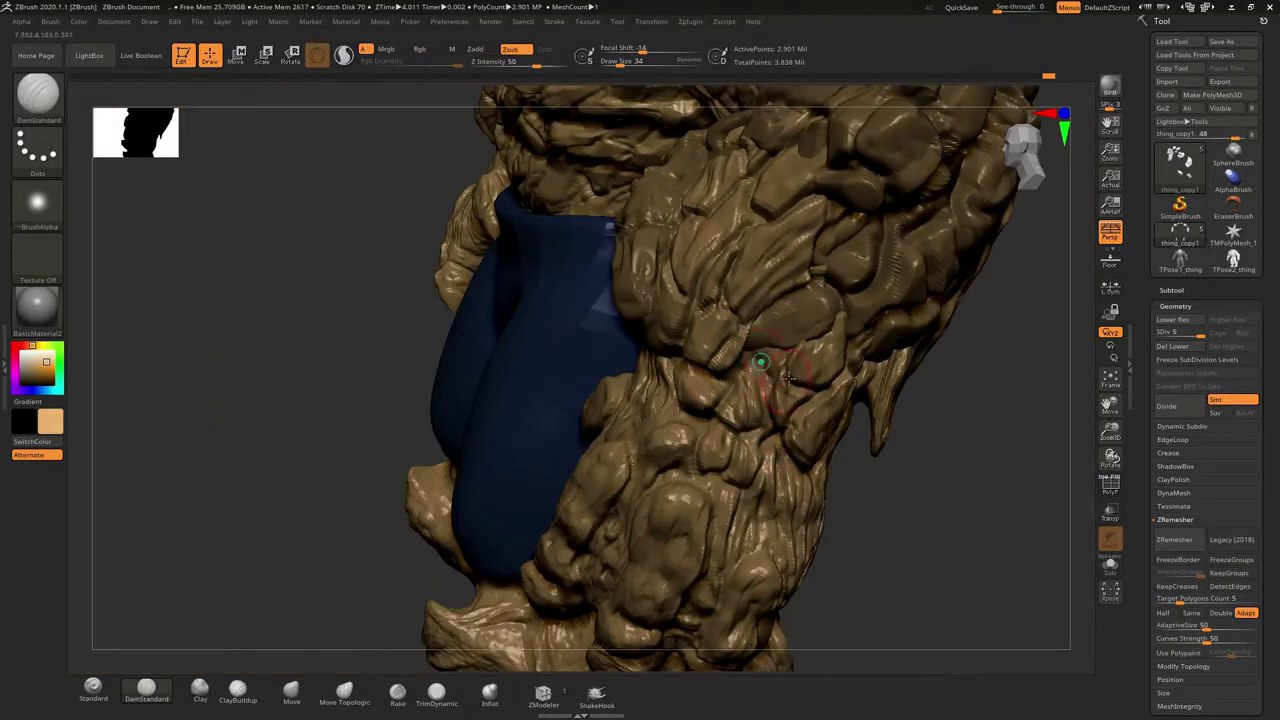
pyautogui.moveTo(787, 375)
pyautogui.mouseDown()
pyautogui.moveTo(823, 500)
pyautogui.moveTo(723, 254)
pyautogui.moveTo(796, 210)
pyautogui.moveTo(605, 283)
pyautogui.mouseUp()
pyautogui.moveTo(577, 200)
pyautogui.mouseDown()
pyautogui.moveTo(571, 326)
pyautogui.moveTo(934, 343)
pyautogui.moveTo(665, 318)
pyautogui.moveTo(795, 365)
pyautogui.moveTo(757, 424)
pyautogui.mouseUp()
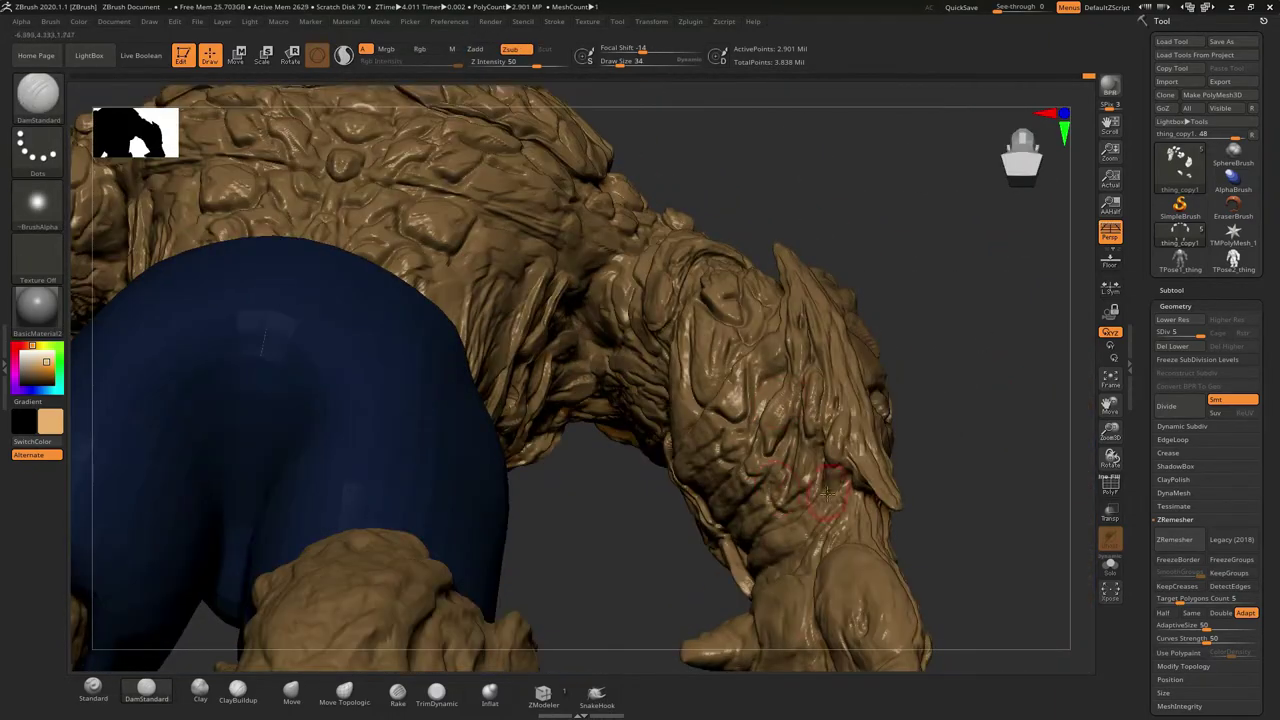
# - Deepen cracks along the shoulder and arm, ending on a front view of the chest
pyautogui.moveTo(826, 492)
pyautogui.mouseDown()
pyautogui.moveTo(743, 523)
pyautogui.moveTo(909, 466)
pyautogui.moveTo(753, 364)
pyautogui.moveTo(728, 372)
pyautogui.mouseUp()
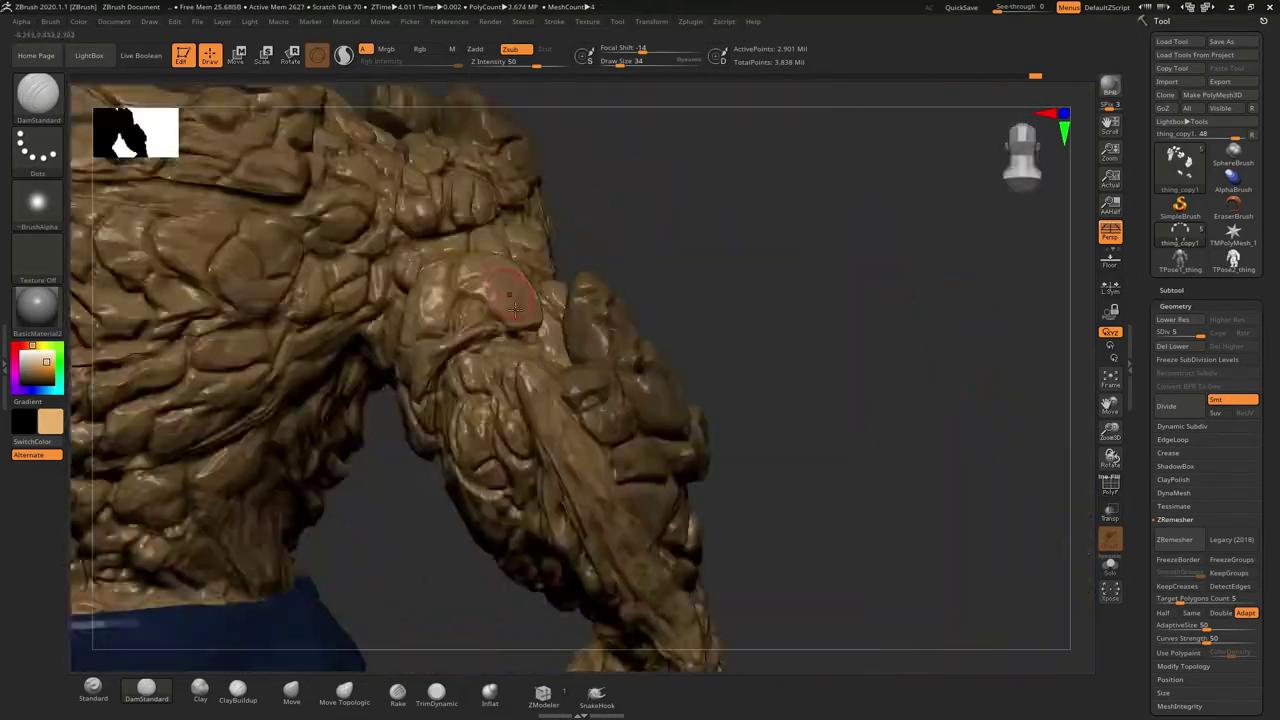
pyautogui.moveTo(672, 330)
pyautogui.mouseDown()
pyautogui.moveTo(600, 330)
pyautogui.moveTo(880, 289)
pyautogui.moveTo(991, 337)
pyautogui.moveTo(931, 426)
pyautogui.moveTo(733, 330)
pyautogui.moveTo(632, 325)
pyautogui.moveTo(923, 337)
pyautogui.moveTo(1029, 291)
pyautogui.moveTo(688, 453)
pyautogui.moveTo(794, 325)
pyautogui.mouseUp()
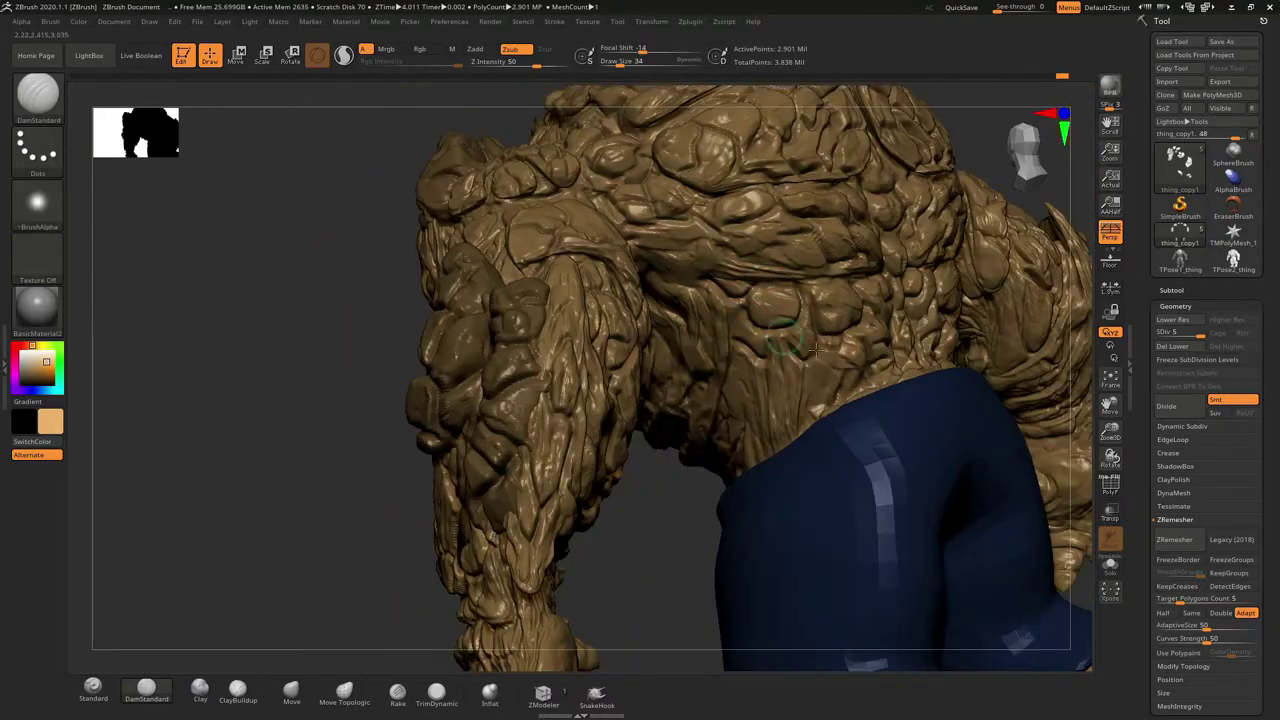
pyautogui.moveTo(756, 355); pyautogui.dragTo(704, 443)
pyautogui.moveTo(951, 181)
pyautogui.mouseDown()
pyautogui.moveTo(934, 129)
pyautogui.moveTo(934, 283)
pyautogui.moveTo(938, 268)
pyautogui.moveTo(648, 543)
pyautogui.mouseUp()
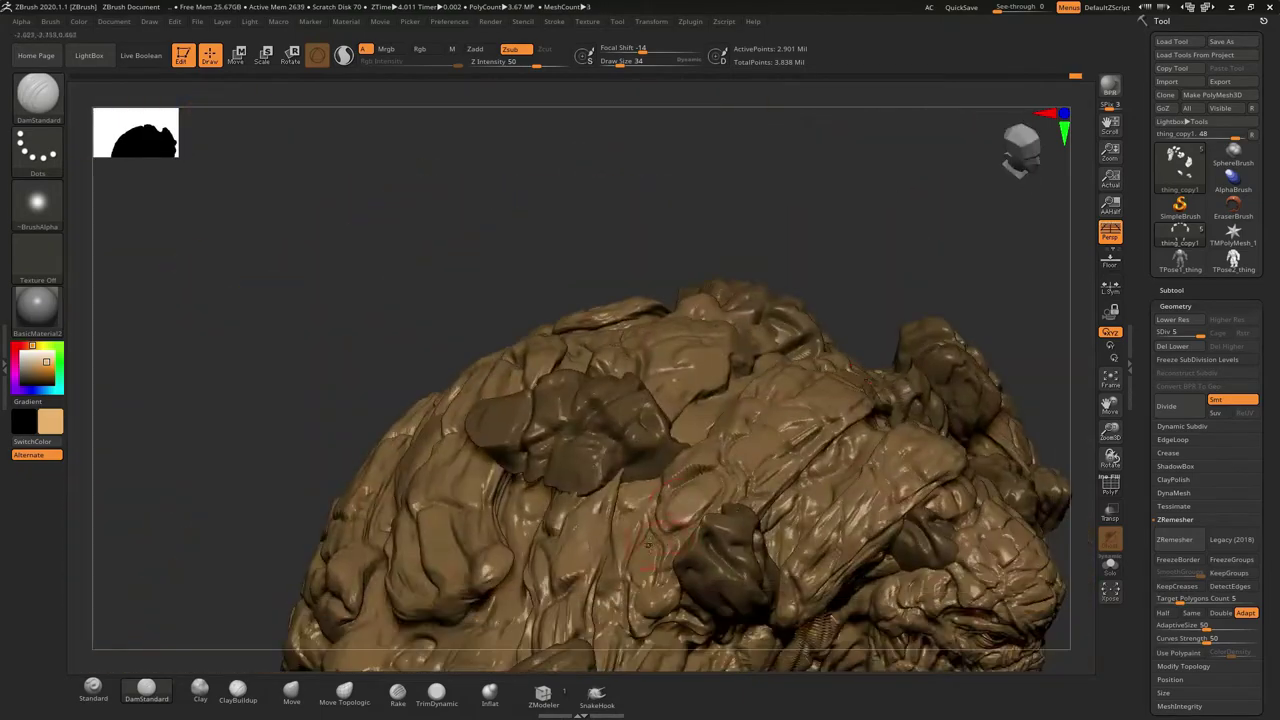
pyautogui.moveTo(810, 358); pyautogui.dragTo(507, 427)
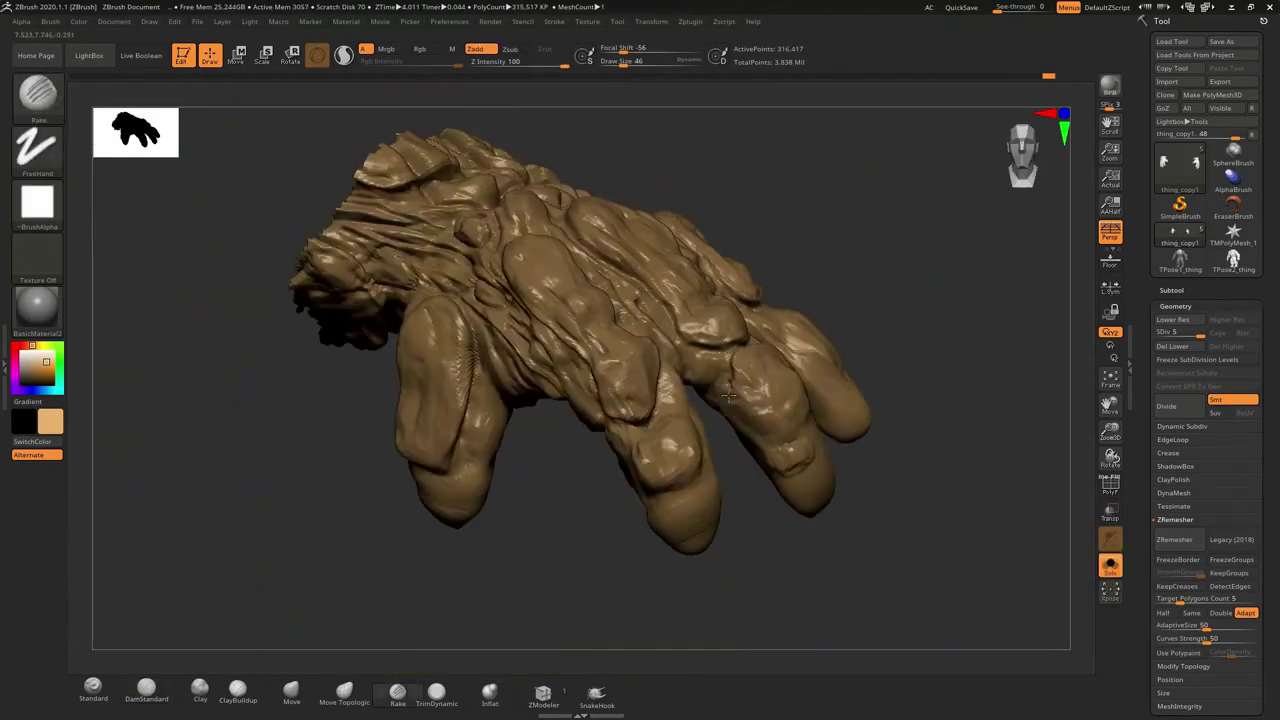
# - Orbit around the hand and carve DamStandard creases into the palm, back and fingers
pyautogui.moveTo(728, 397); pyautogui.dragTo(903, 195)
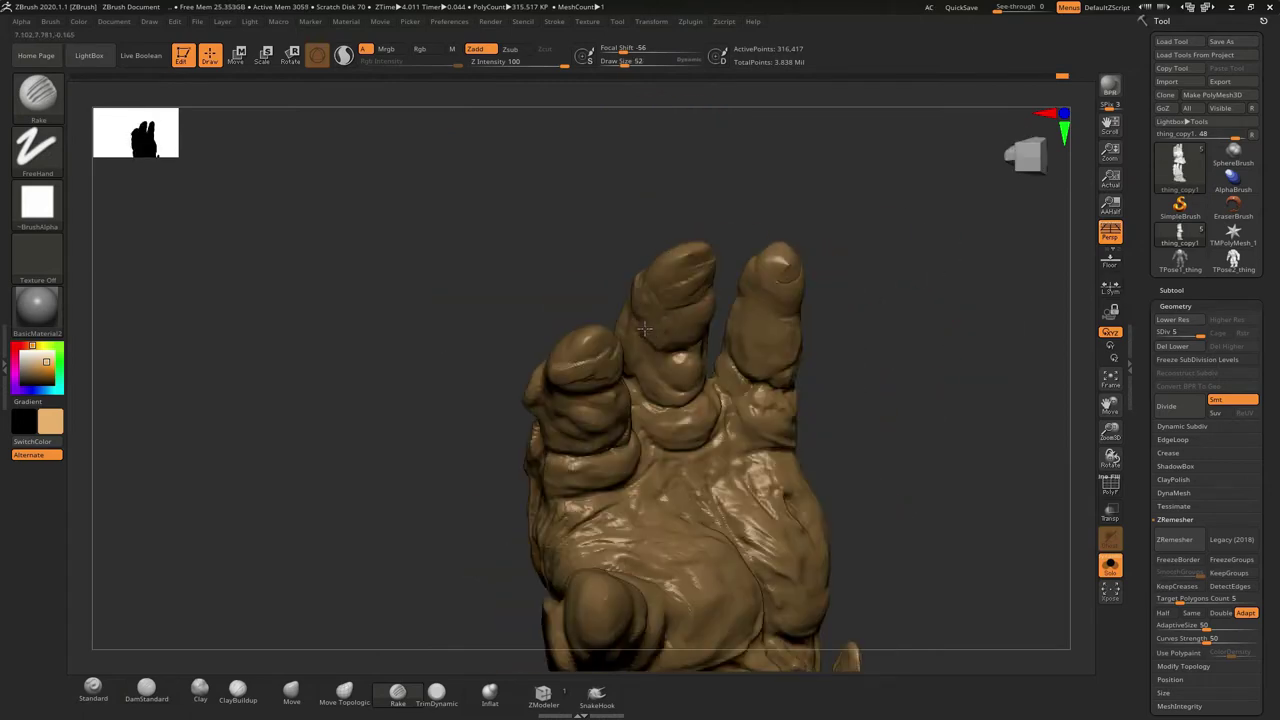
pyautogui.moveTo(873, 258)
pyautogui.mouseDown()
pyautogui.moveTo(963, 323)
pyautogui.moveTo(738, 472)
pyautogui.moveTo(940, 386)
pyautogui.moveTo(697, 423)
pyautogui.moveTo(703, 469)
pyautogui.moveTo(817, 450)
pyautogui.moveTo(600, 450)
pyautogui.moveTo(611, 329)
pyautogui.moveTo(565, 496)
pyautogui.moveTo(650, 375)
pyautogui.moveTo(551, 491)
pyautogui.moveTo(766, 463)
pyautogui.moveTo(837, 400)
pyautogui.moveTo(669, 573)
pyautogui.moveTo(720, 450)
pyautogui.moveTo(843, 388)
pyautogui.moveTo(706, 369)
pyautogui.moveTo(690, 320)
pyautogui.moveTo(849, 429)
pyautogui.moveTo(547, 478)
pyautogui.moveTo(820, 454)
pyautogui.moveTo(686, 443)
pyautogui.moveTo(767, 303)
pyautogui.moveTo(846, 393)
pyautogui.mouseUp()
pyautogui.moveTo(636, 425); pyautogui.dragTo(420, 560)
pyautogui.click(146, 688)
pyautogui.moveTo(834, 429)
pyautogui.mouseDown()
pyautogui.moveTo(712, 412)
pyautogui.moveTo(800, 463)
pyautogui.moveTo(715, 251)
pyautogui.mouseUp()
pyautogui.moveTo(613, 320)
pyautogui.mouseDown()
pyautogui.moveTo(783, 266)
pyautogui.moveTo(686, 266)
pyautogui.moveTo(609, 409)
pyautogui.moveTo(615, 455)
pyautogui.moveTo(700, 400)
pyautogui.moveTo(843, 389)
pyautogui.moveTo(611, 431)
pyautogui.moveTo(638, 442)
pyautogui.mouseUp()
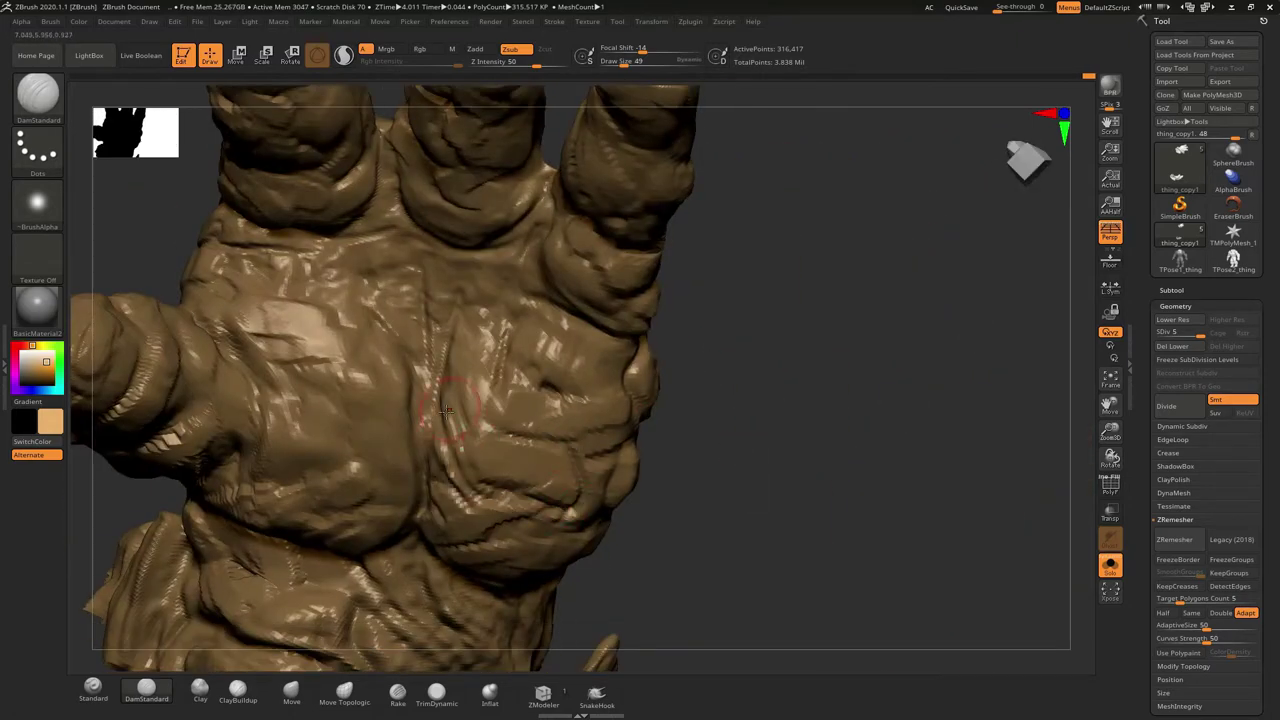
pyautogui.moveTo(447, 408)
pyautogui.mouseDown()
pyautogui.moveTo(631, 371)
pyautogui.moveTo(593, 265)
pyautogui.mouseUp()
pyautogui.moveTo(628, 318)
pyautogui.mouseDown()
pyautogui.moveTo(694, 214)
pyautogui.moveTo(811, 271)
pyautogui.moveTo(589, 257)
pyautogui.moveTo(260, 334)
pyautogui.moveTo(315, 302)
pyautogui.mouseUp()
pyautogui.moveTo(563, 335)
pyautogui.mouseDown()
pyautogui.moveTo(809, 180)
pyautogui.moveTo(697, 386)
pyautogui.moveTo(949, 283)
pyautogui.moveTo(741, 355)
pyautogui.moveTo(771, 300)
pyautogui.moveTo(766, 440)
pyautogui.moveTo(849, 314)
pyautogui.moveTo(975, 377)
pyautogui.moveTo(829, 411)
pyautogui.moveTo(946, 363)
pyautogui.moveTo(934, 337)
pyautogui.moveTo(691, 243)
pyautogui.moveTo(551, 506)
pyautogui.moveTo(490, 555)
pyautogui.mouseUp()
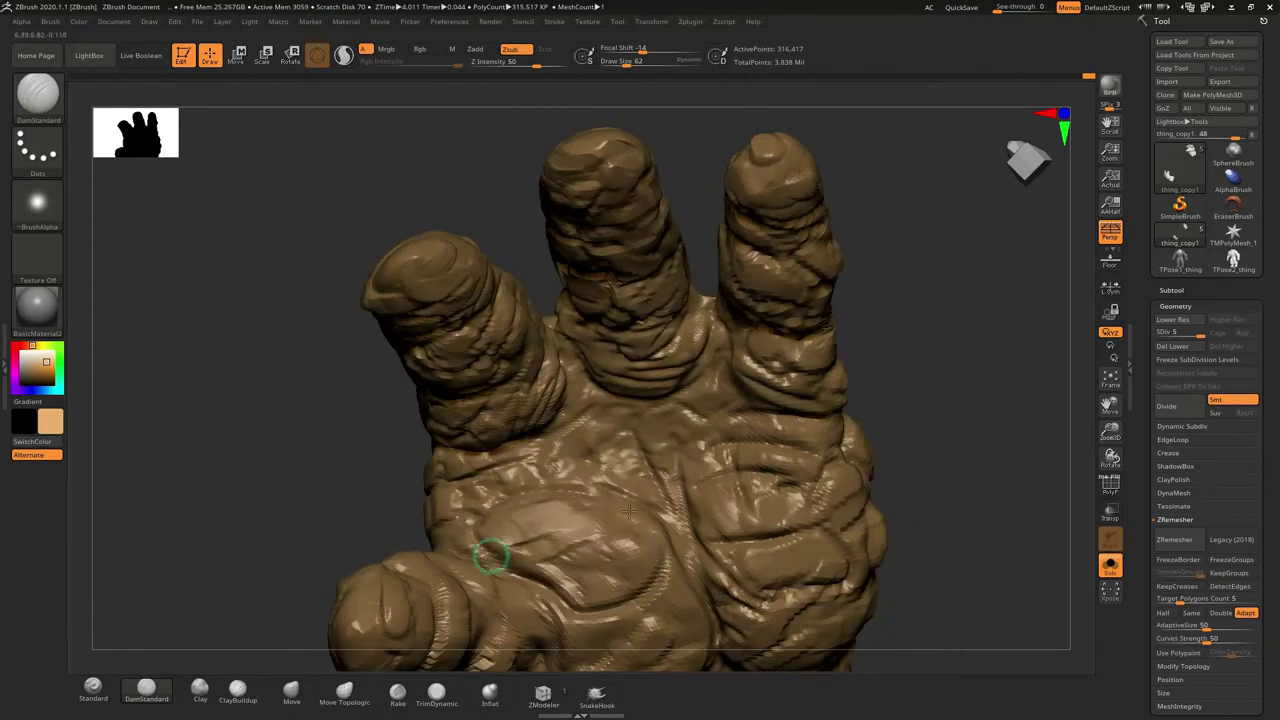
pyautogui.moveTo(969, 469); pyautogui.dragTo(687, 490)
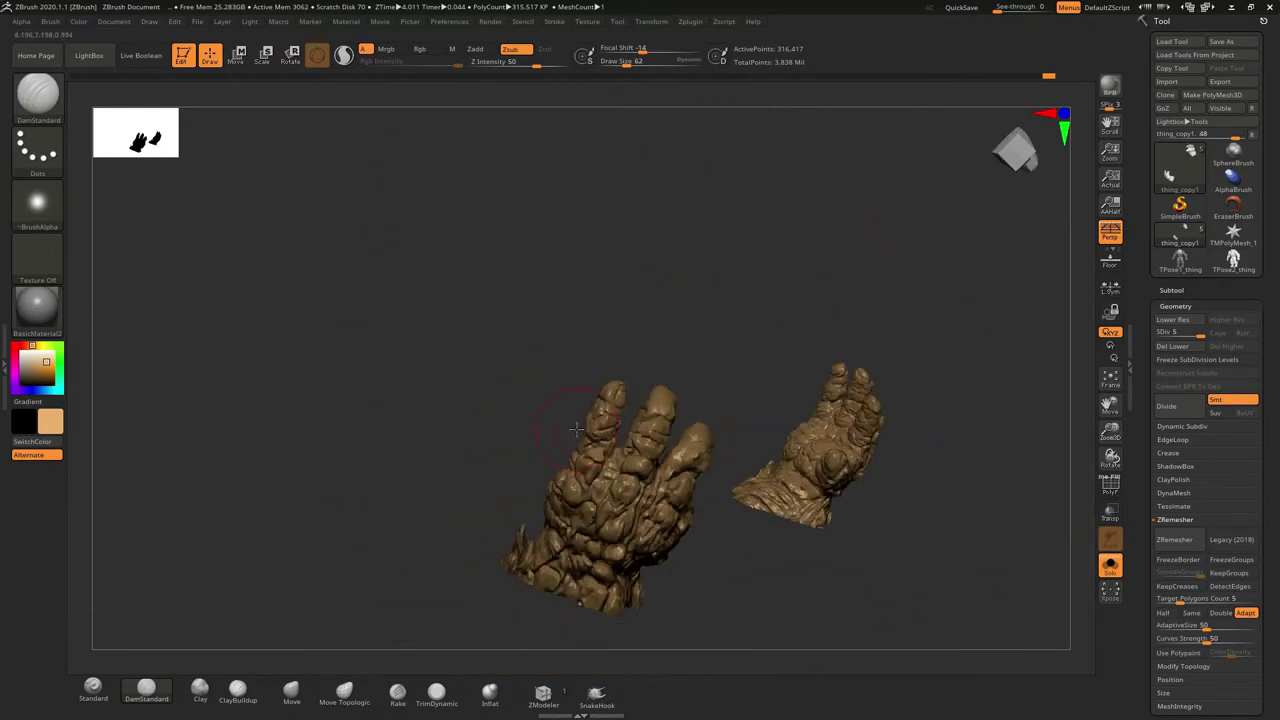
# - Rake stone texture into both legs and feet from front, side and below
pyautogui.keyDown('alt'); pyautogui.moveTo(850, 420); pyautogui.dragTo(700, 370); pyautogui.keyUp('alt')
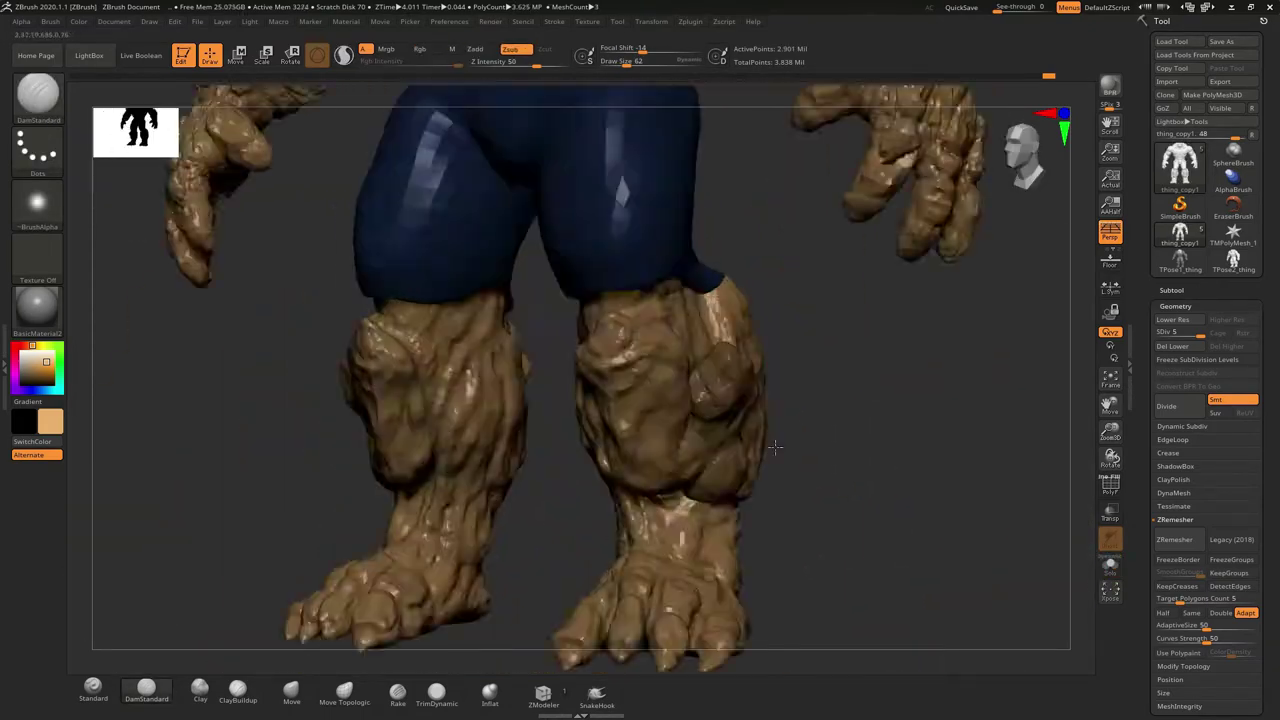
pyautogui.click(397, 690)
pyautogui.moveTo(615, 360)
pyautogui.mouseDown()
pyautogui.moveTo(649, 286)
pyautogui.moveTo(611, 517)
pyautogui.moveTo(805, 473)
pyautogui.mouseUp()
pyautogui.moveTo(943, 215)
pyautogui.mouseDown()
pyautogui.moveTo(740, 265)
pyautogui.moveTo(846, 394)
pyautogui.moveTo(707, 380)
pyautogui.moveTo(857, 380)
pyautogui.moveTo(584, 389)
pyautogui.mouseUp()
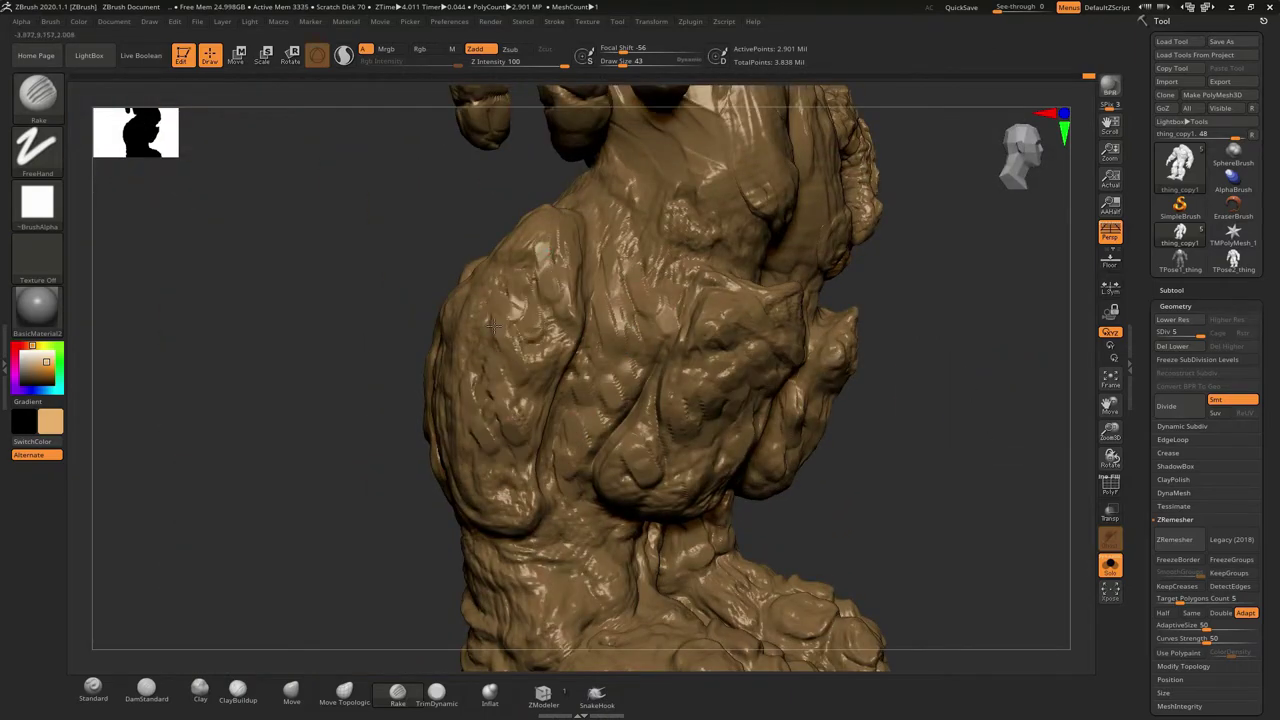
pyautogui.moveTo(493, 326)
pyautogui.mouseDown()
pyautogui.moveTo(694, 317)
pyautogui.moveTo(485, 384)
pyautogui.mouseUp()
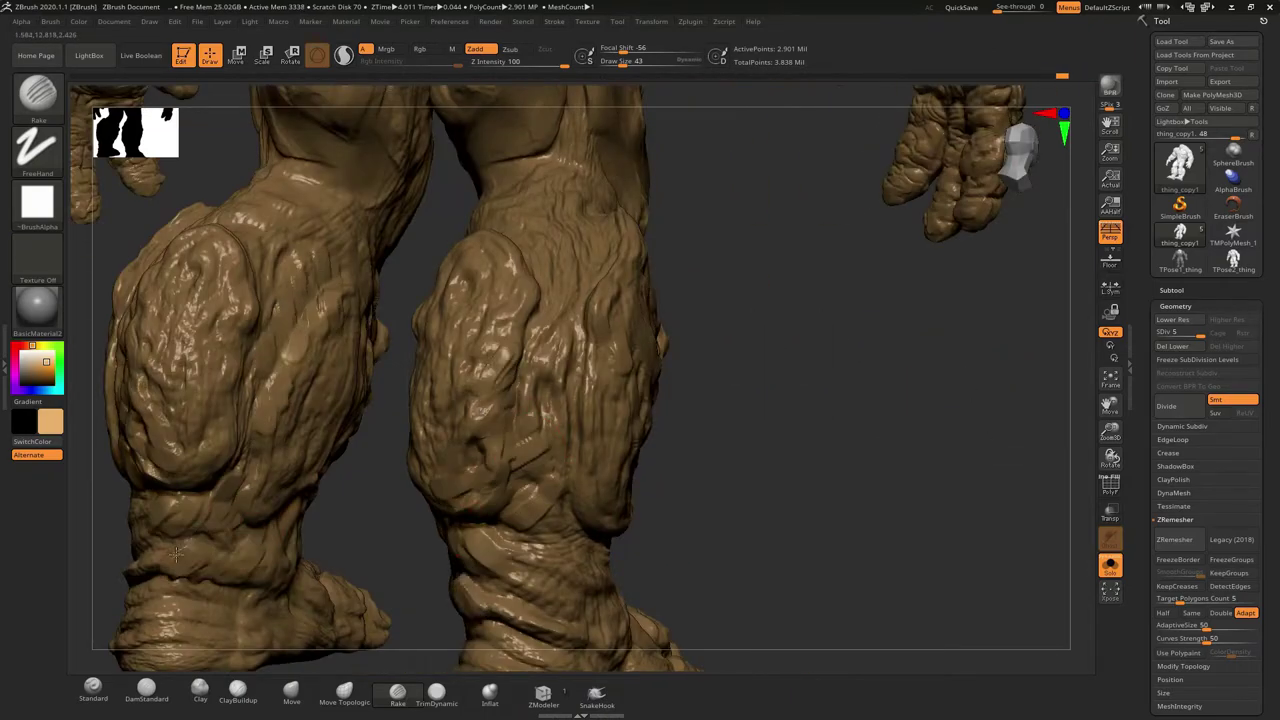
pyautogui.moveTo(175, 555)
pyautogui.mouseDown()
pyautogui.moveTo(891, 391)
pyautogui.moveTo(651, 407)
pyautogui.mouseUp()
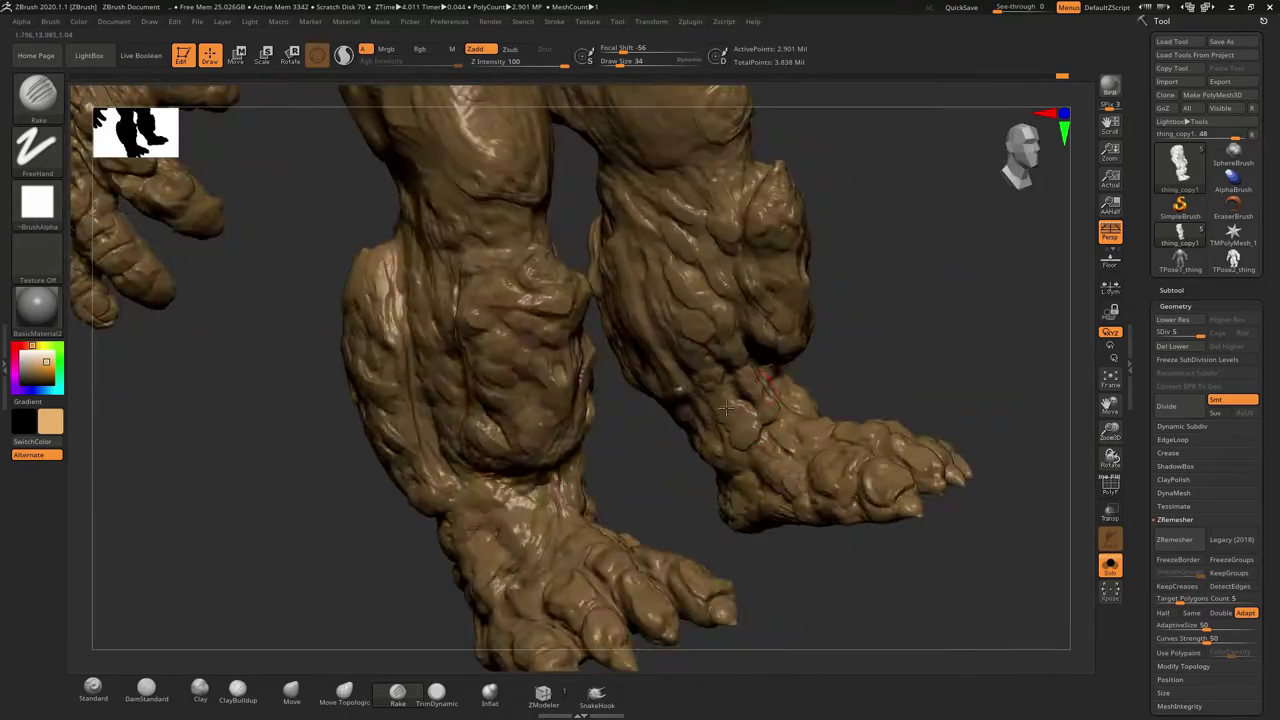
pyautogui.moveTo(580, 505)
pyautogui.mouseDown()
pyautogui.moveTo(908, 543)
pyautogui.moveTo(960, 457)
pyautogui.moveTo(863, 271)
pyautogui.moveTo(628, 362)
pyautogui.moveTo(623, 343)
pyautogui.moveTo(797, 354)
pyautogui.mouseUp()
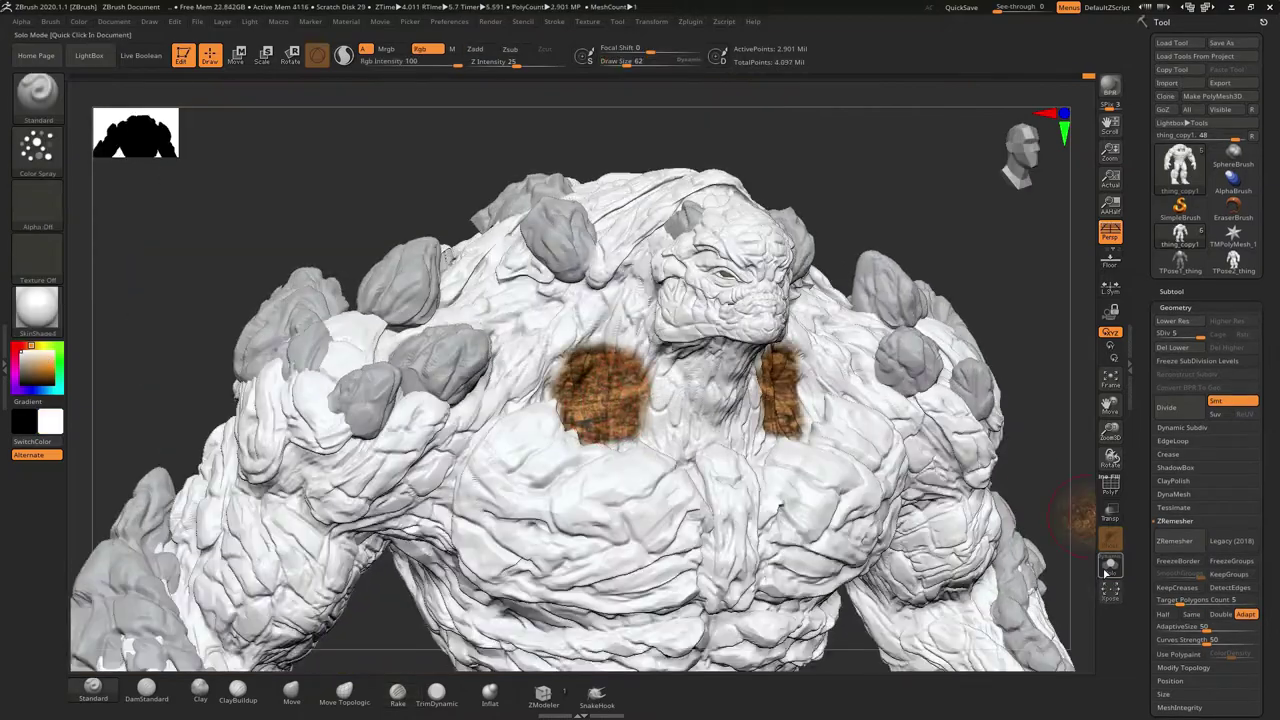
# - Solo the body, set brush size, and spray orange-brown stone paint over the head and torso
pyautogui.click(1107, 568)
pyautogui.press('s')
pyautogui.moveTo(503, 428); pyautogui.dragTo(545, 362)
pyautogui.moveTo(455, 484)
pyautogui.mouseDown()
pyautogui.moveTo(545, 370)
pyautogui.moveTo(379, 388)
pyautogui.mouseUp()
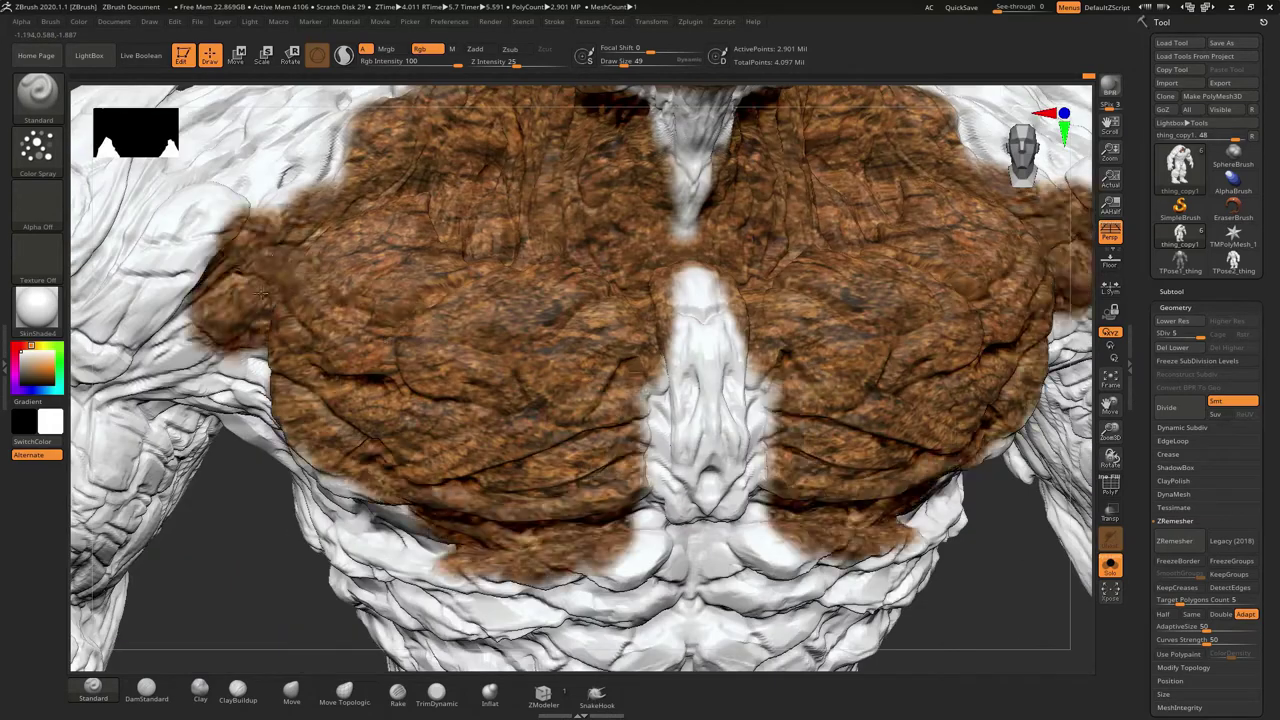
pyautogui.moveTo(262, 293)
pyautogui.mouseDown()
pyautogui.moveTo(527, 283)
pyautogui.moveTo(511, 300)
pyautogui.moveTo(362, 338)
pyautogui.mouseUp()
pyautogui.moveTo(521, 341)
pyautogui.mouseDown()
pyautogui.moveTo(620, 374)
pyautogui.moveTo(712, 343)
pyautogui.mouseUp()
# - Check chest coverage in Flat Color, restore shading, and continue painting down to the legs and feet
pyautogui.click(37, 308)
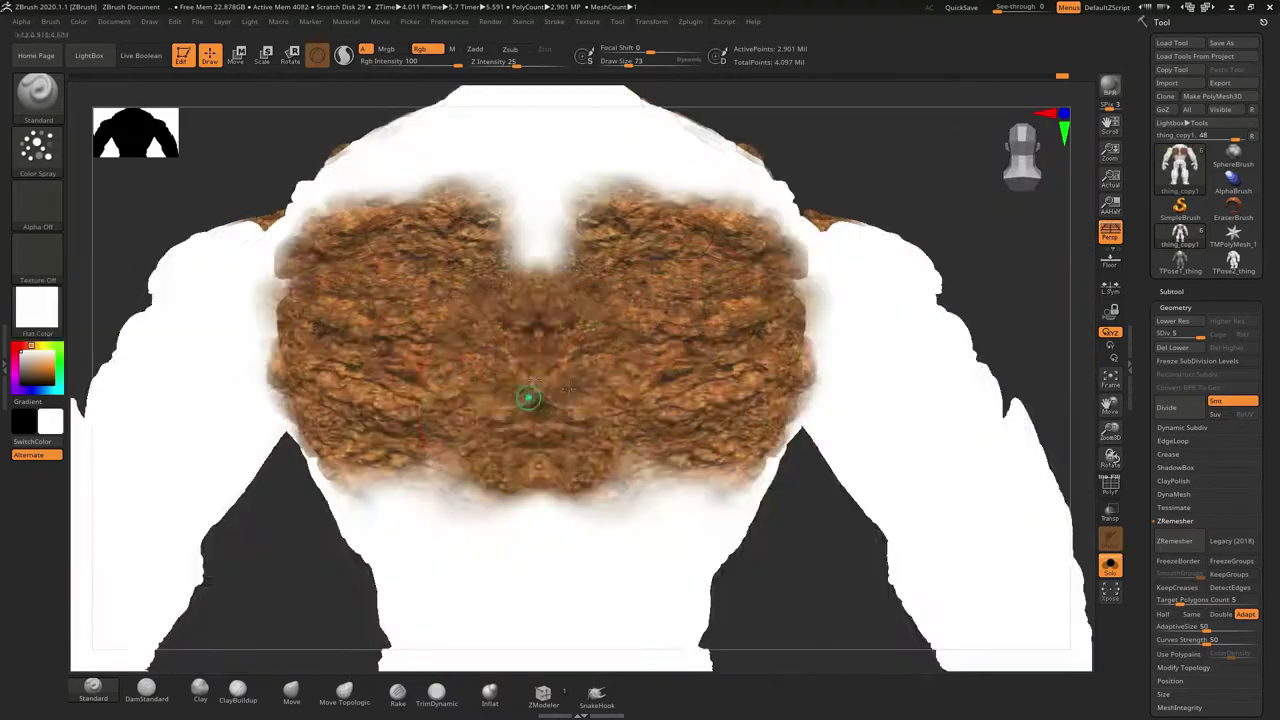
pyautogui.moveTo(529, 397)
pyautogui.mouseDown()
pyautogui.moveTo(578, 297)
pyautogui.moveTo(637, 290)
pyautogui.moveTo(629, 283)
pyautogui.mouseUp()
pyautogui.moveTo(628, 224)
pyautogui.mouseDown()
pyautogui.moveTo(719, 326)
pyautogui.moveTo(670, 350)
pyautogui.moveTo(698, 373)
pyautogui.moveTo(708, 311)
pyautogui.moveTo(493, 394)
pyautogui.moveTo(838, 333)
pyautogui.moveTo(412, 281)
pyautogui.moveTo(570, 303)
pyautogui.moveTo(202, 351)
pyautogui.moveTo(443, 314)
pyautogui.moveTo(557, 271)
pyautogui.moveTo(580, 397)
pyautogui.moveTo(671, 297)
pyautogui.moveTo(471, 323)
pyautogui.moveTo(423, 280)
pyautogui.moveTo(490, 215)
pyautogui.moveTo(414, 300)
pyautogui.moveTo(429, 286)
pyautogui.moveTo(309, 298)
pyautogui.moveTo(670, 480)
pyautogui.moveTo(614, 502)
pyautogui.mouseUp()
pyautogui.click(37, 308)
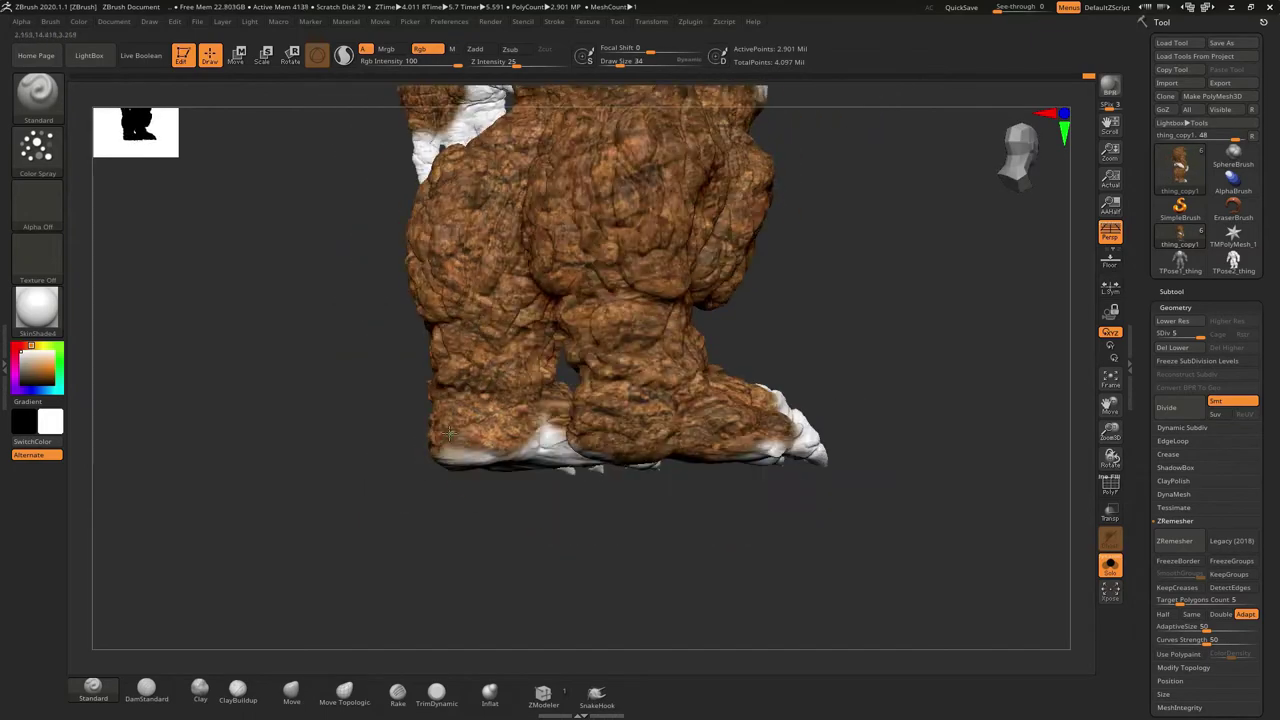
pyautogui.moveTo(510, 387)
pyautogui.mouseDown()
pyautogui.moveTo(537, 414)
pyautogui.moveTo(495, 389)
pyautogui.moveTo(500, 302)
pyautogui.moveTo(666, 329)
pyautogui.moveTo(645, 322)
pyautogui.moveTo(608, 341)
pyautogui.moveTo(614, 366)
pyautogui.moveTo(674, 372)
pyautogui.moveTo(657, 366)
pyautogui.moveTo(632, 400)
pyautogui.moveTo(471, 407)
pyautogui.moveTo(366, 466)
pyautogui.moveTo(619, 378)
pyautogui.mouseUp()
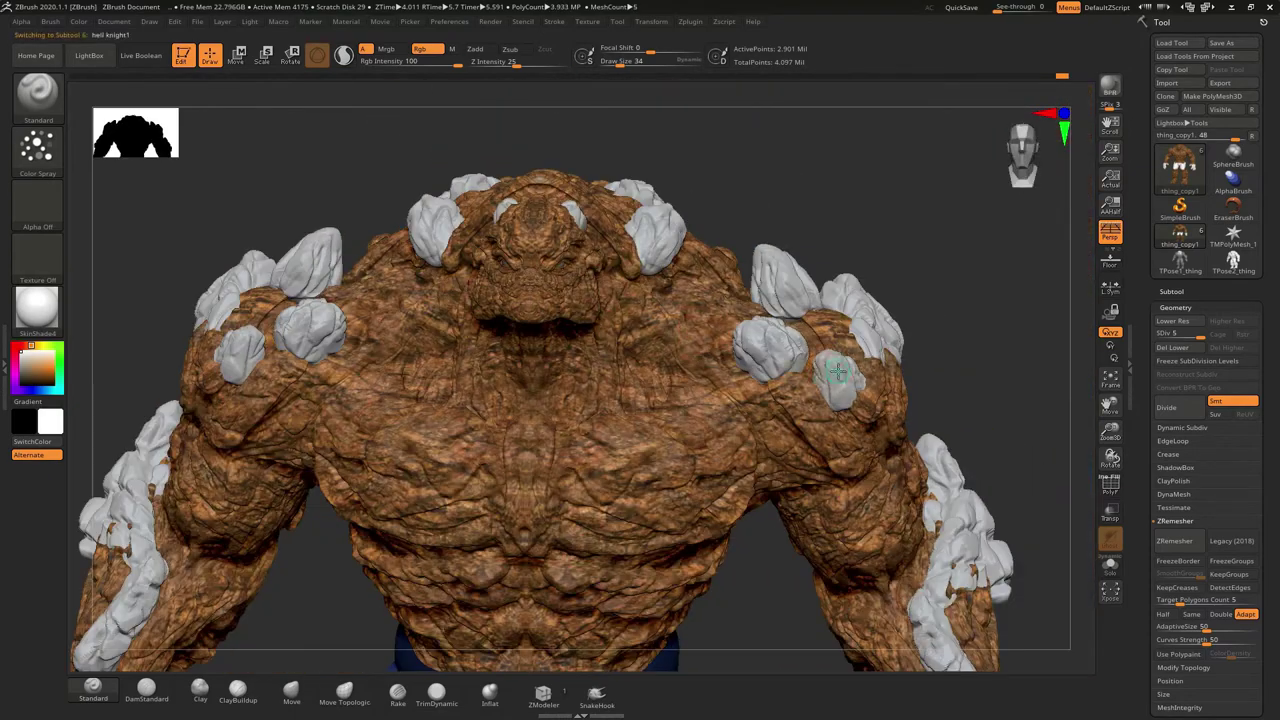
# - View the shoulder and arm, then open the MAH_Shiny material settings in the left tray
pyautogui.moveTo(773, 400)
pyautogui.mouseDown()
pyautogui.moveTo(812, 400)
pyautogui.moveTo(755, 465)
pyautogui.mouseUp()
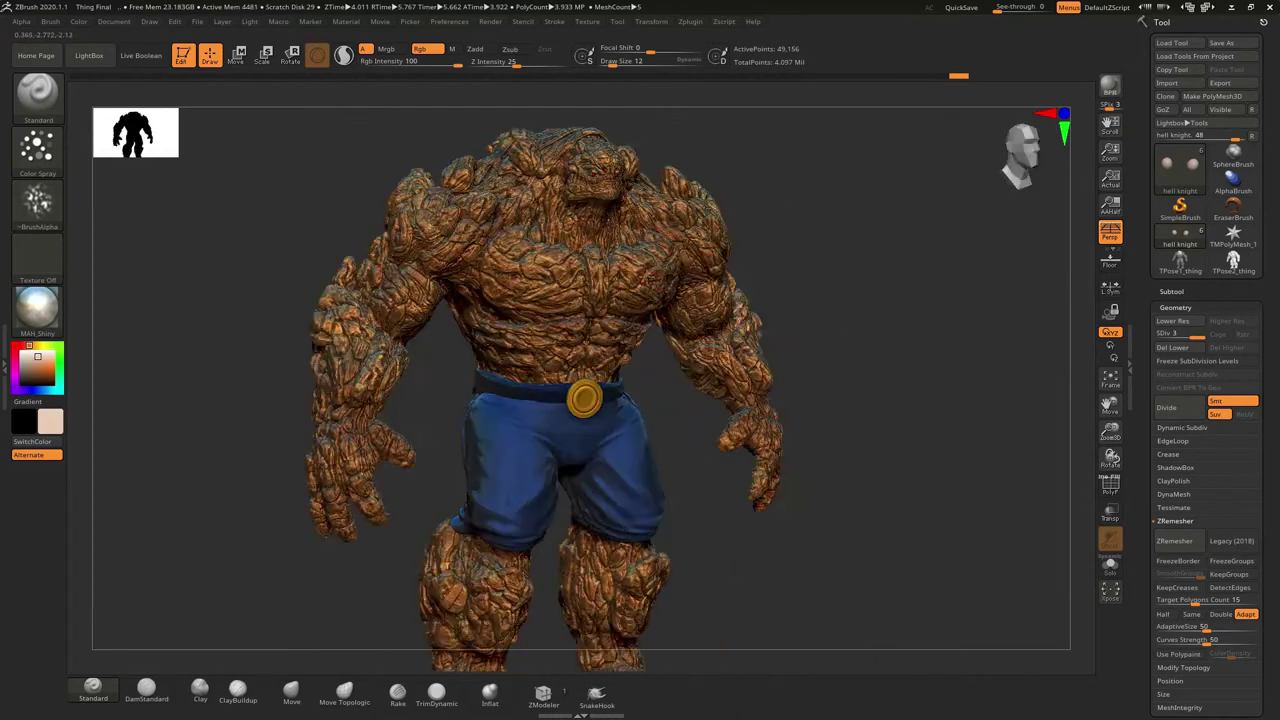
pyautogui.click(18, 318)
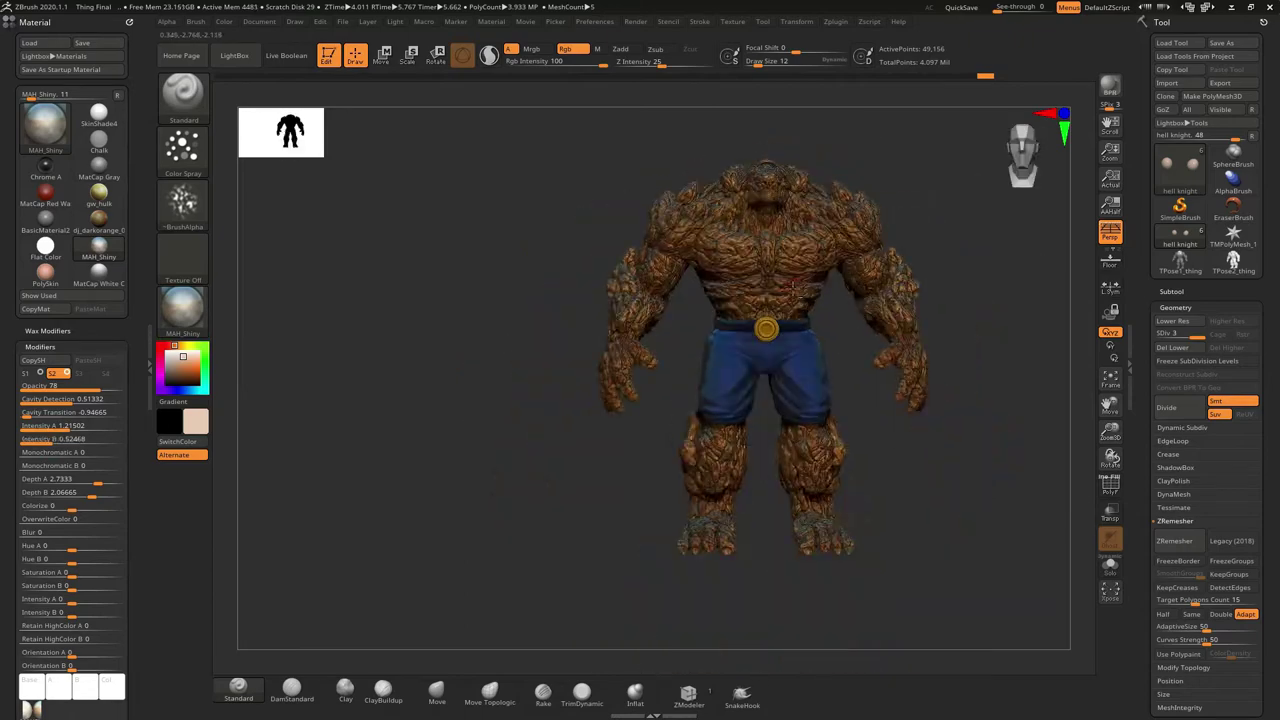
# - Showcase the finished creature from the front, zooming in on chest, head and shoulder
pyautogui.moveTo(741, 294)
pyautogui.keyDown('ctrl'); pyautogui.mouseDown(button='right')
pyautogui.moveTo(772, 299)
pyautogui.moveTo(777, 283)
pyautogui.moveTo(733, 275)
pyautogui.moveTo(728, 311)
pyautogui.moveTo(697, 320)
pyautogui.moveTo(673, 296)
pyautogui.moveTo(701, 307)
pyautogui.moveTo(707, 377)
pyautogui.mouseUp(button='right'); pyautogui.keyUp('ctrl')
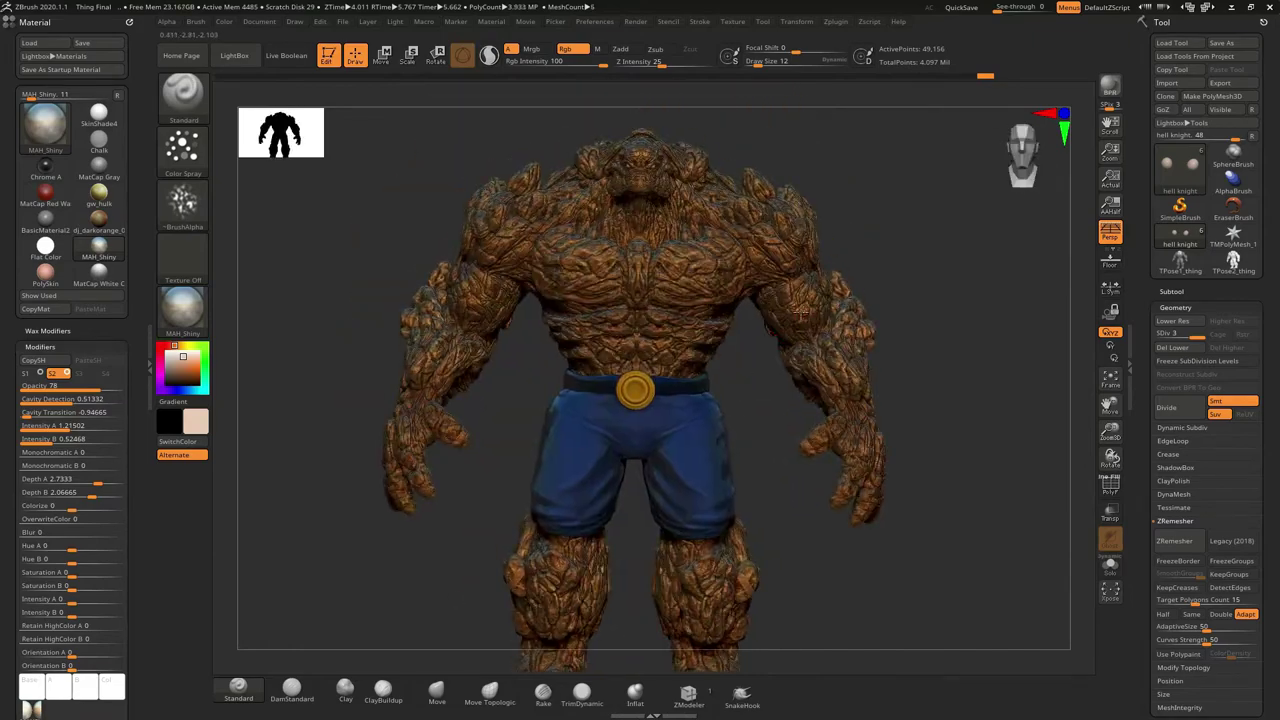
pyautogui.moveTo(786, 336); pyautogui.dragTo(688, 274, button='right')
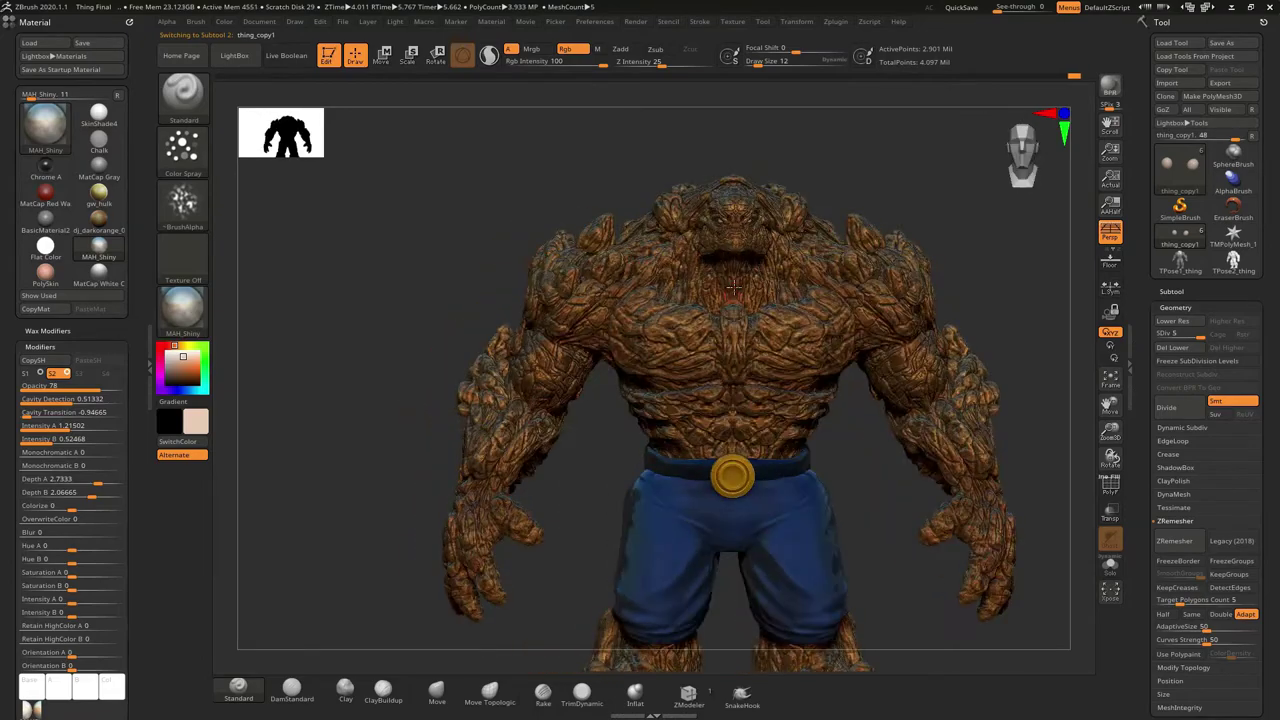
pyautogui.moveTo(758, 240)
pyautogui.keyDown('ctrl'); pyautogui.mouseDown(button='right')
pyautogui.moveTo(670, 268)
pyautogui.moveTo(764, 330)
pyautogui.moveTo(690, 347)
pyautogui.moveTo(717, 291)
pyautogui.mouseUp(button='right'); pyautogui.keyUp('ctrl')
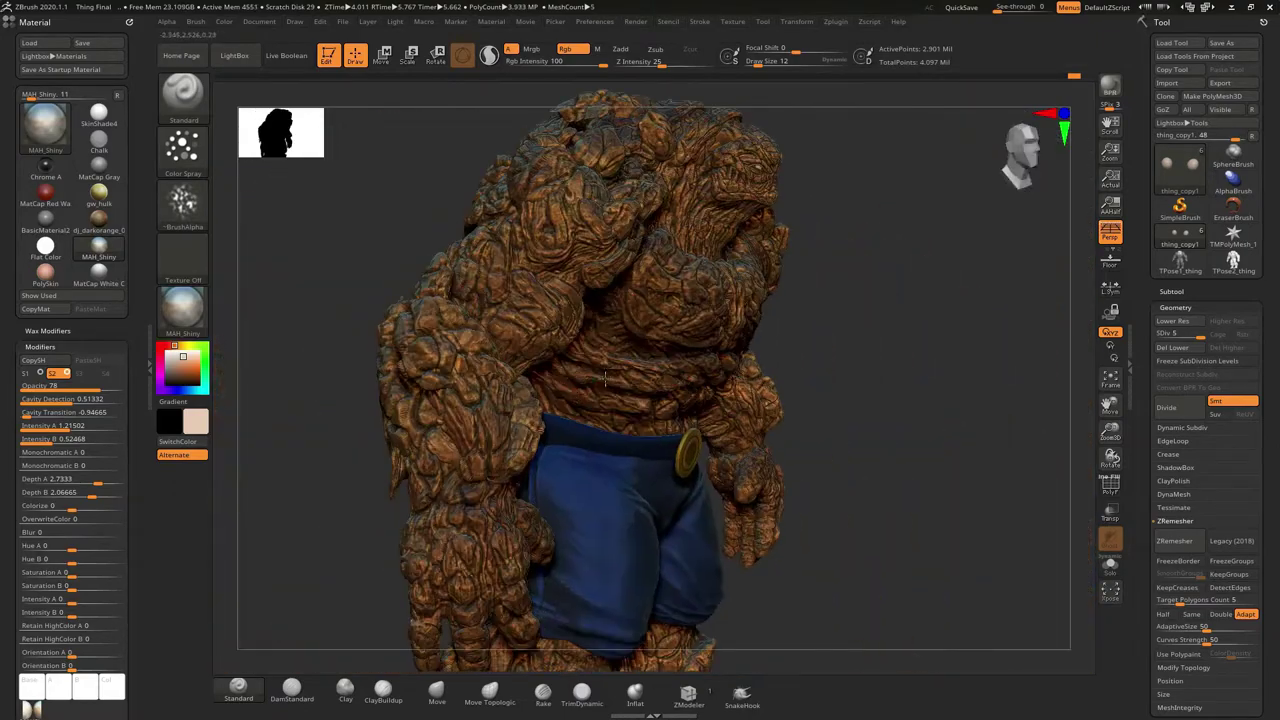